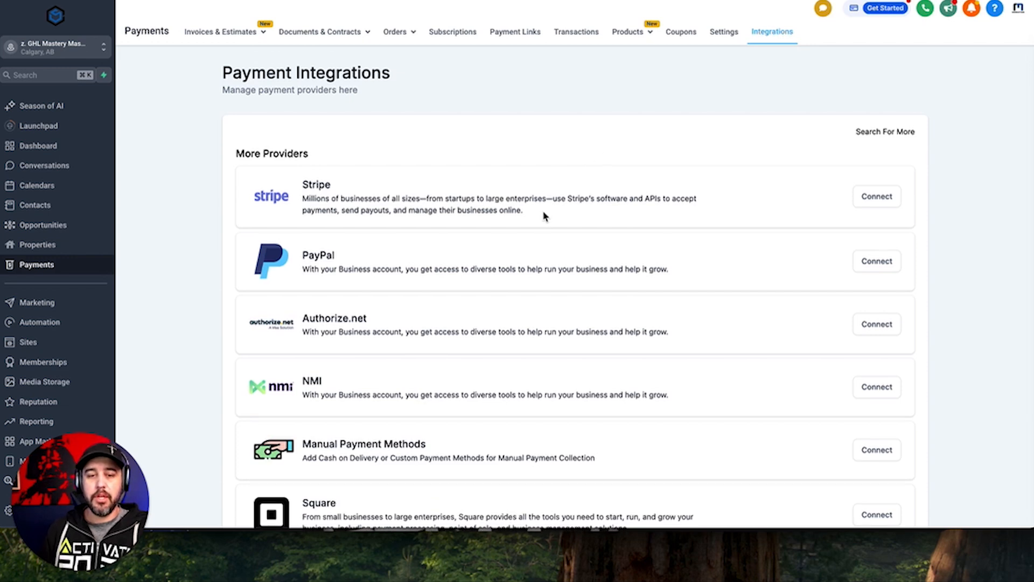
{"action": "scroll", "coordinate": [544, 215], "scroll_direction": "down", "scroll_amount": 2}
{"action": "scroll", "coordinate": [497, 215], "scroll_direction": "down", "scroll_amount": 2}
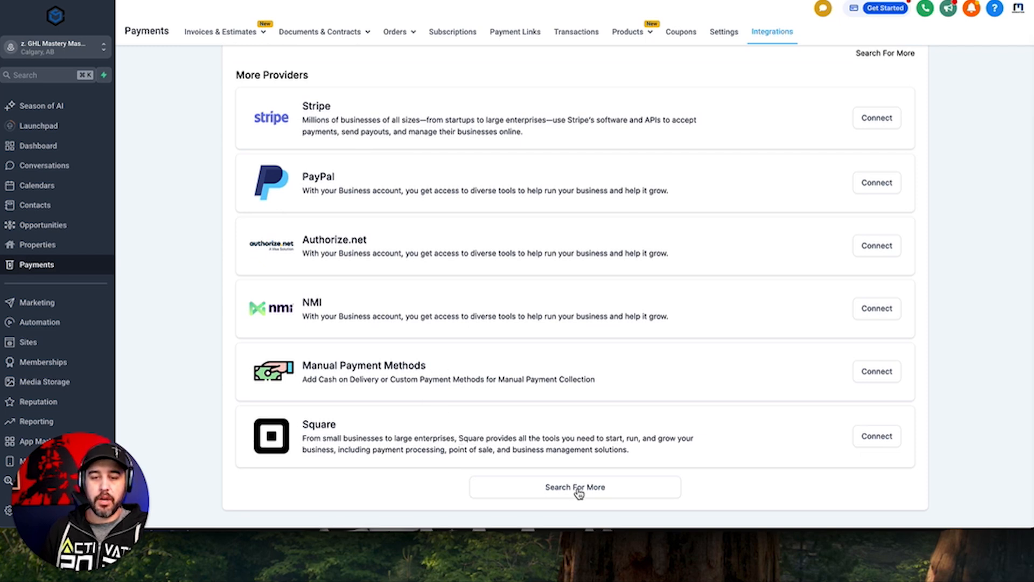
{"action": "scroll", "coordinate": [570, 450], "scroll_direction": "up", "scroll_amount": 3}
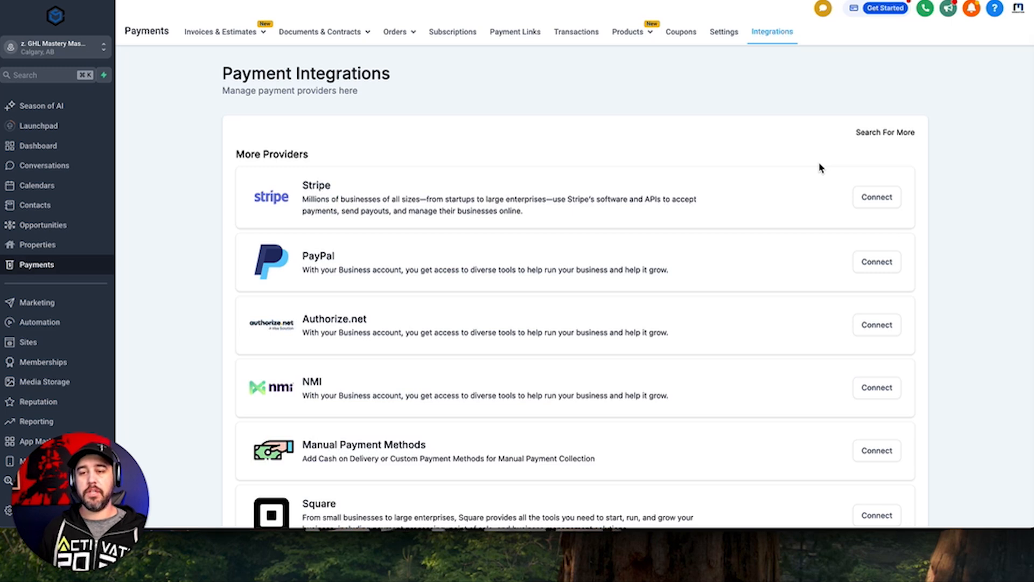
{"action": "left_click", "coordinate": [880, 200]}
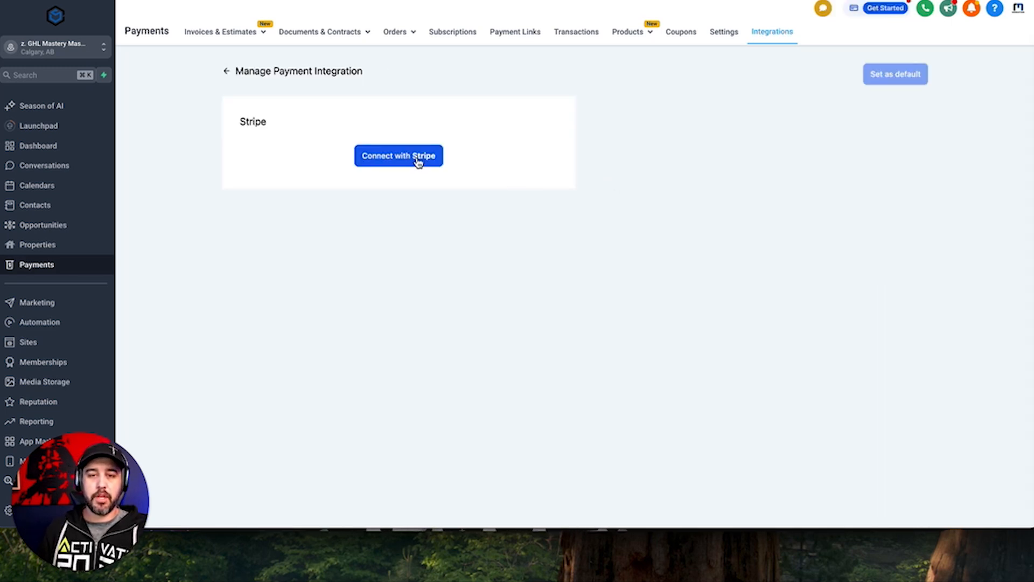
{"action": "left_click", "coordinate": [417, 161]}
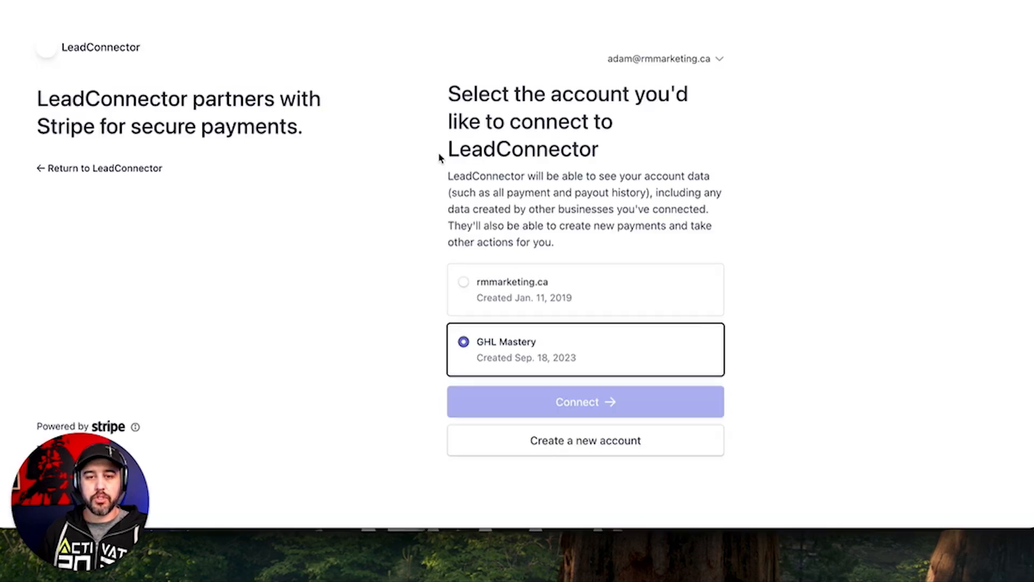
Link the rmmarketing.ca Stripe account created in 2019 to LeadConnector
{"action": "left_click", "coordinate": [465, 285]}
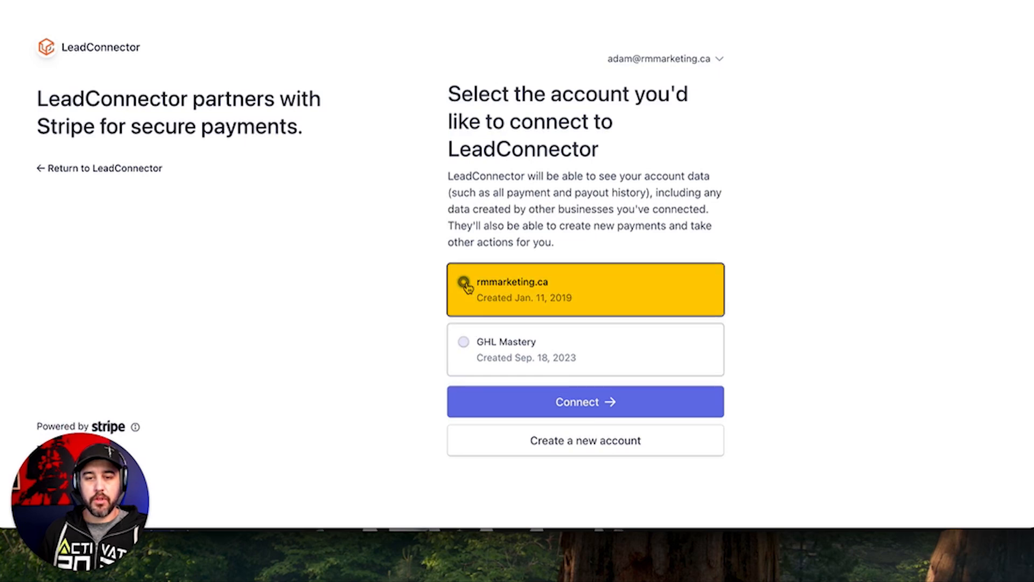
{"action": "left_click", "coordinate": [572, 408]}
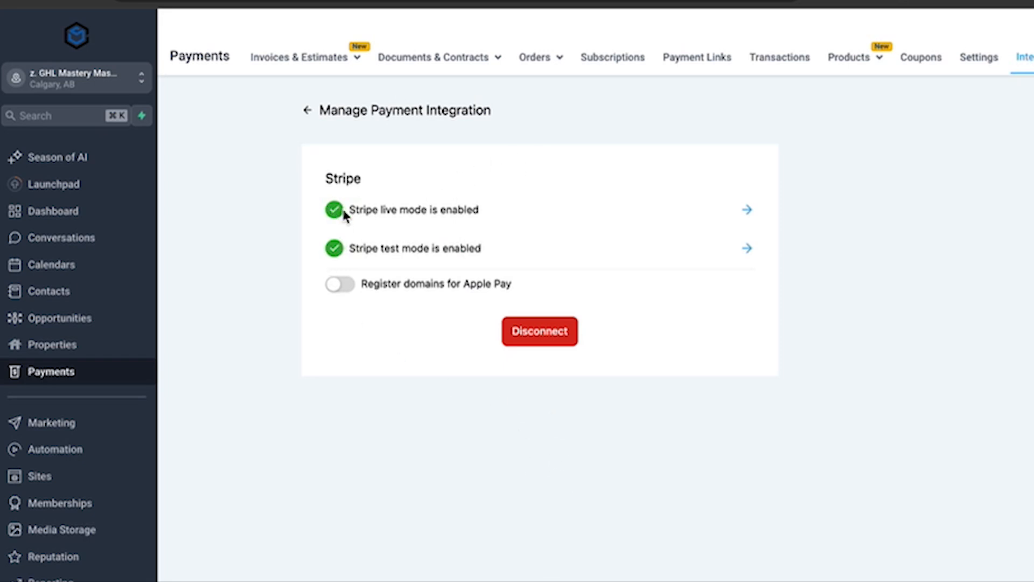
Confirm Stripe live and test modes show as enabled, then go to the payments settings
{"action": "left_click_drag", "start_coordinate": [348, 210], "coordinate": [492, 212]}
{"action": "left_click_drag", "start_coordinate": [484, 248], "coordinate": [349, 247]}
{"action": "left_click", "coordinate": [488, 248]}
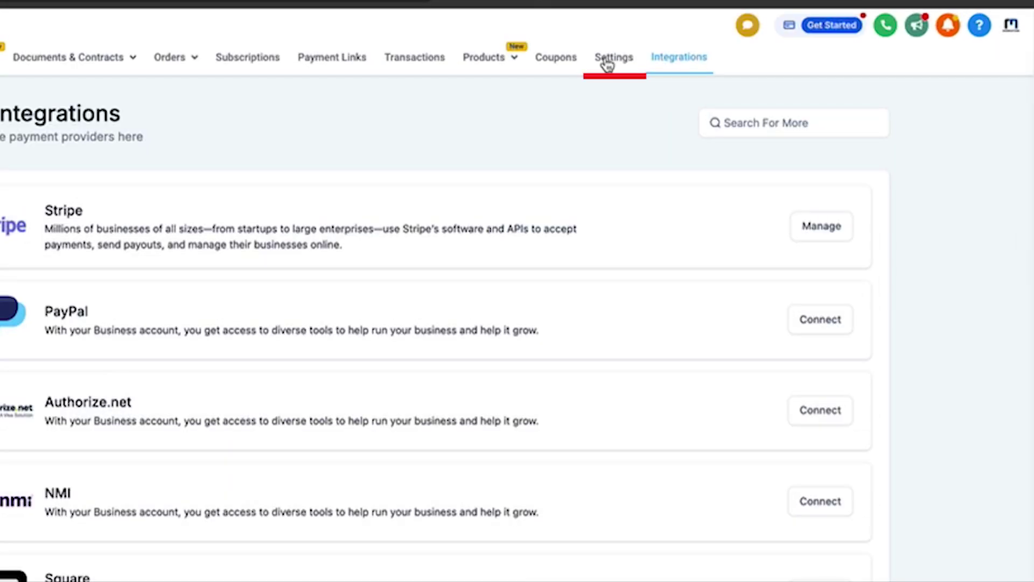
{"action": "left_click", "coordinate": [614, 57]}
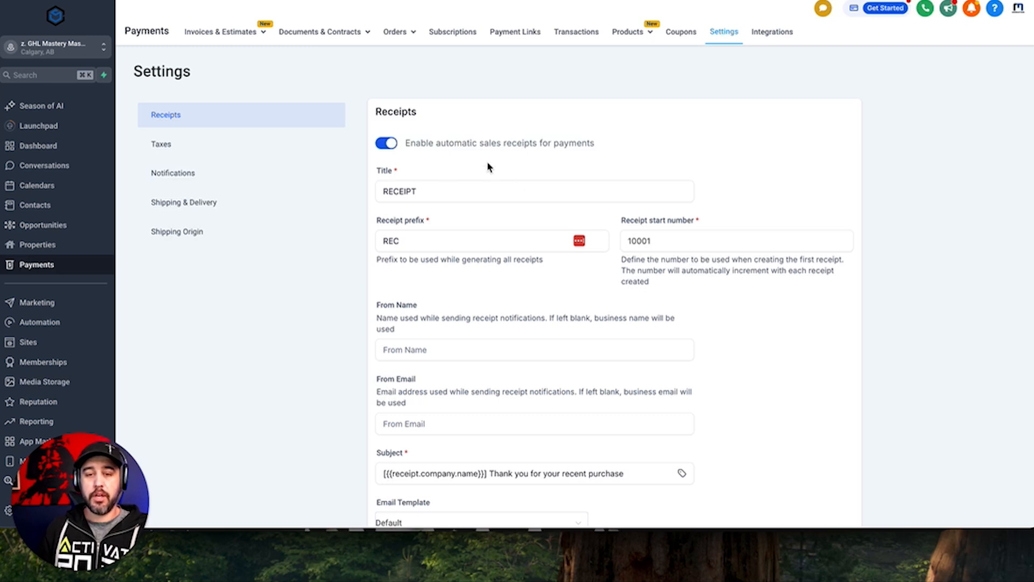
{"action": "scroll", "coordinate": [444, 148], "scroll_direction": "down", "scroll_amount": 2}
Review the receipt title, prefix REC and start number 10001 fields
{"action": "left_click", "coordinate": [448, 137]}
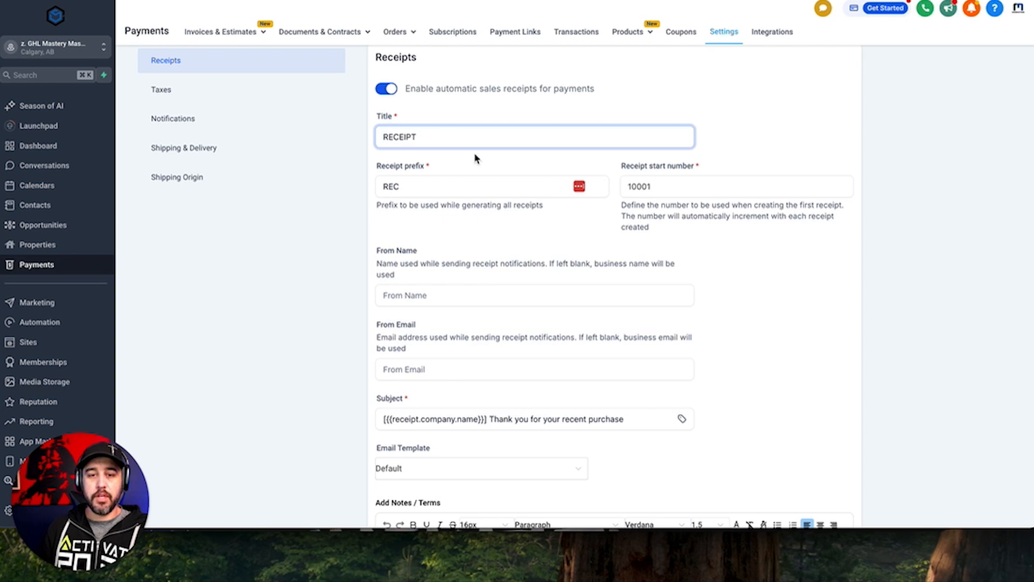
{"action": "left_click_drag", "start_coordinate": [404, 186], "coordinate": [364, 195]}
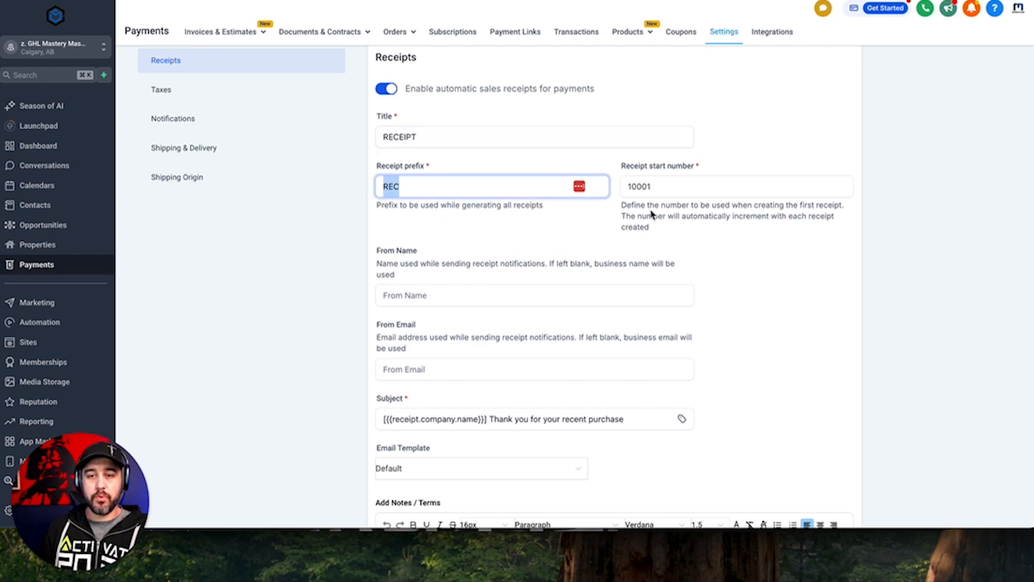
{"action": "left_click_drag", "start_coordinate": [680, 188], "coordinate": [625, 187]}
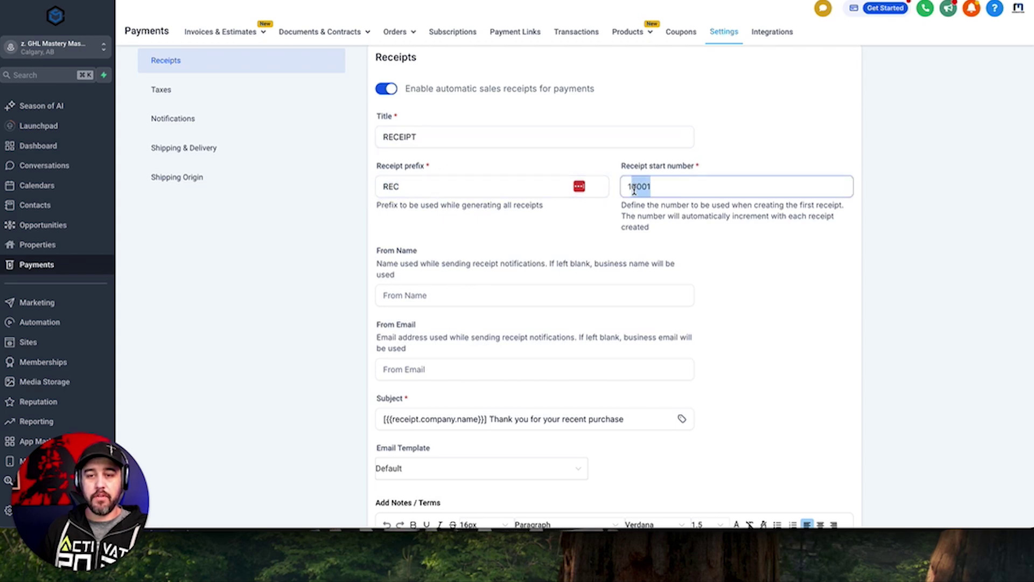
{"action": "left_click", "coordinate": [685, 231]}
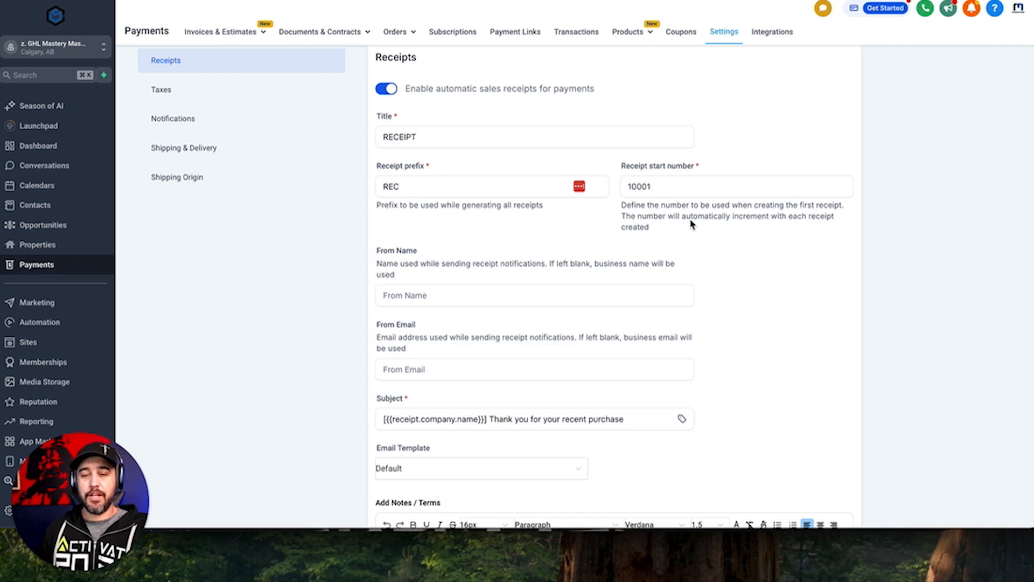
{"action": "left_click_drag", "start_coordinate": [662, 186], "coordinate": [619, 185]}
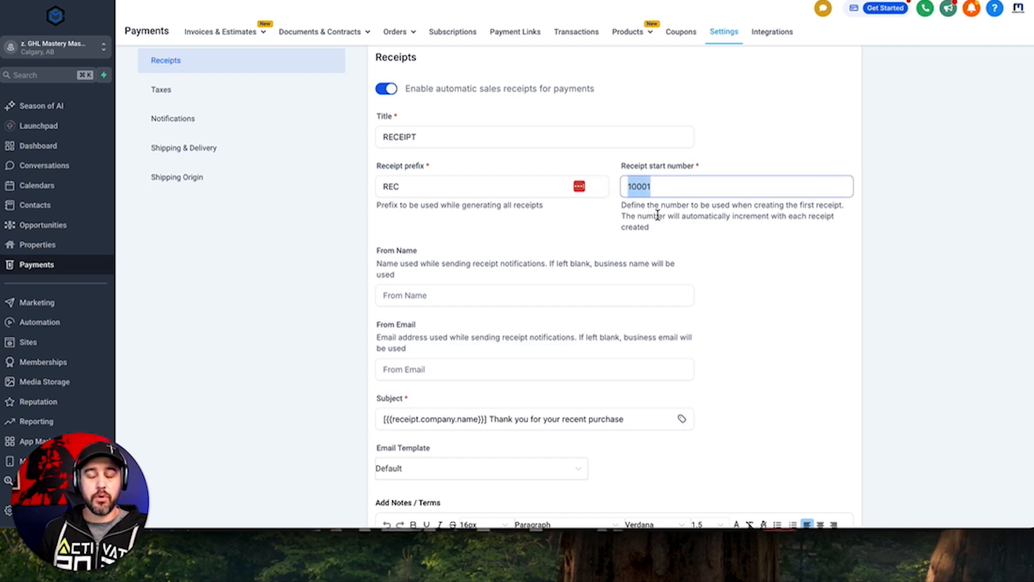
{"action": "left_click", "coordinate": [657, 218]}
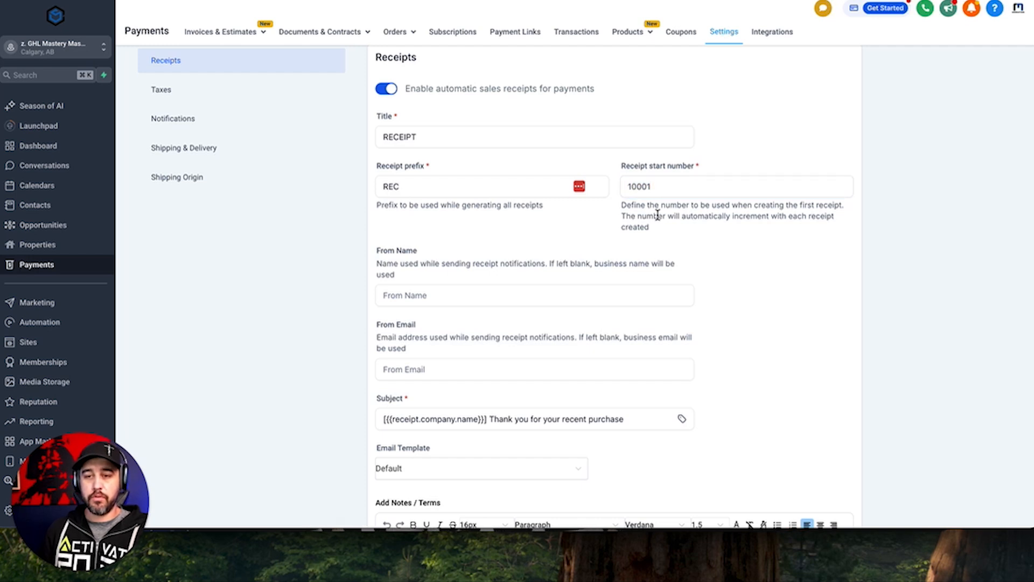
{"action": "scroll", "coordinate": [518, 226], "scroll_direction": "down", "scroll_amount": 3}
Review the blank sender name, sender email and receipt subject fields
{"action": "left_click", "coordinate": [475, 202]}
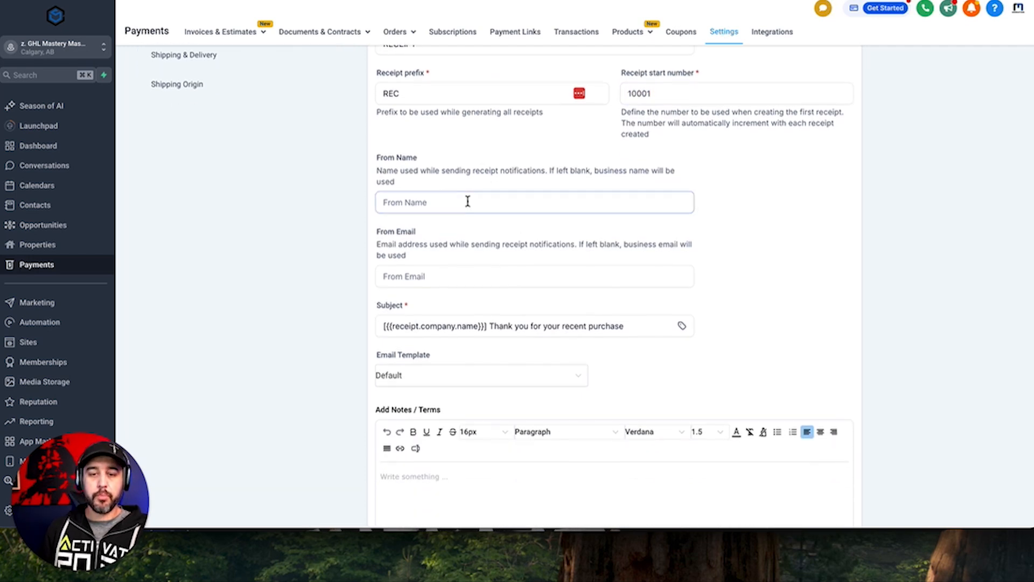
{"action": "left_click", "coordinate": [517, 274]}
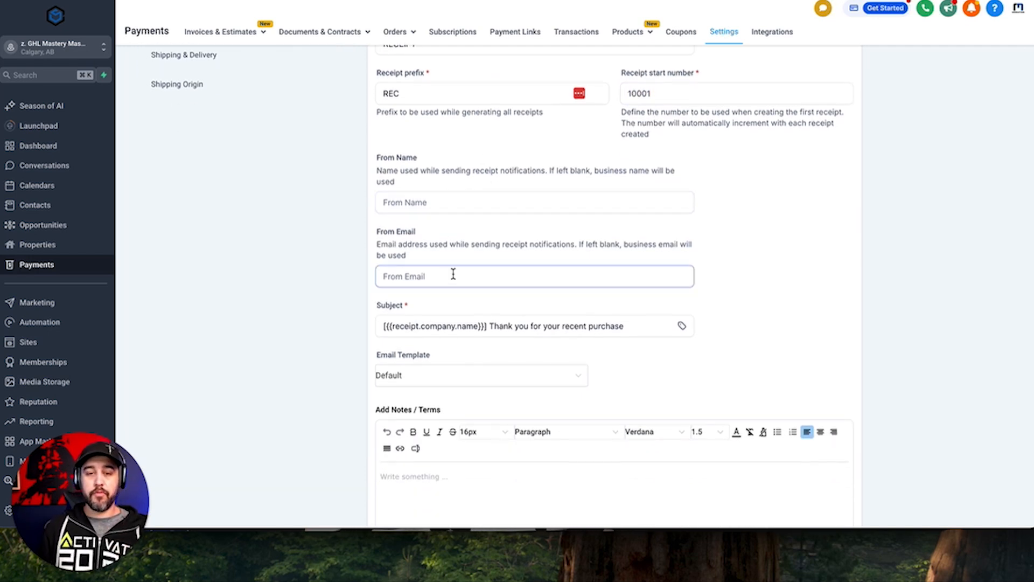
{"action": "left_click", "coordinate": [441, 325]}
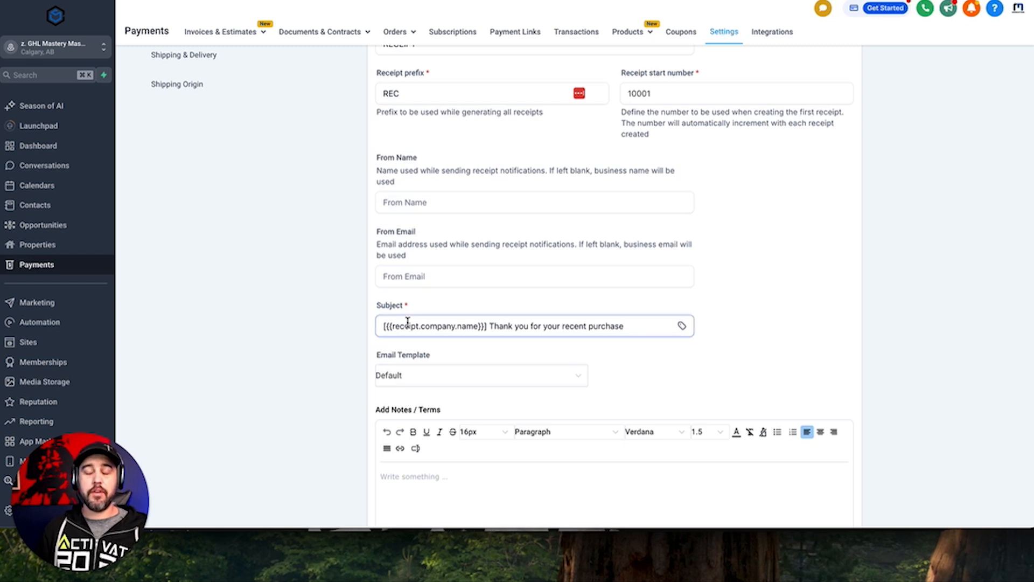
{"action": "left_click", "coordinate": [752, 323]}
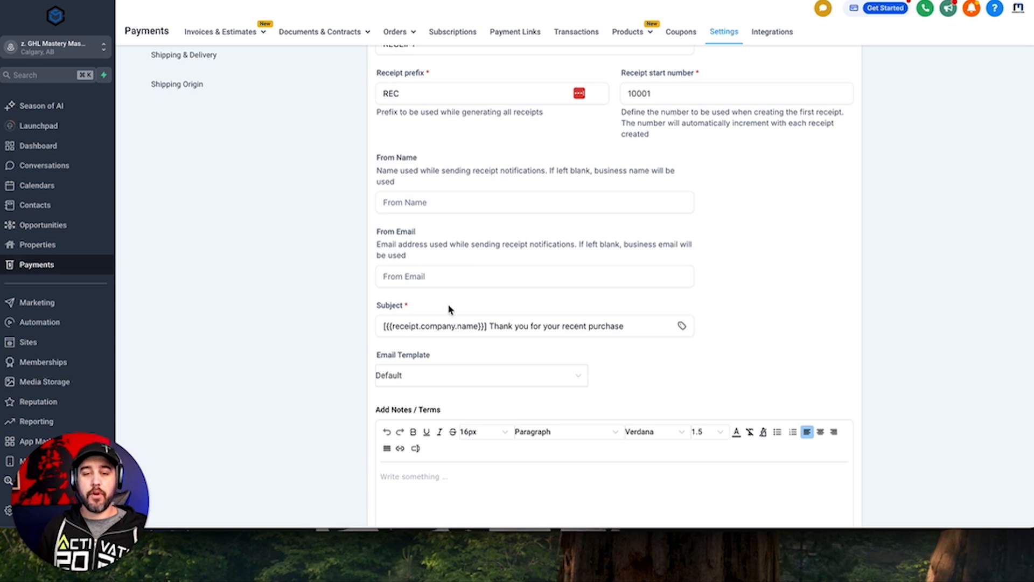
{"action": "scroll", "coordinate": [448, 307], "scroll_direction": "down", "scroll_amount": 2}
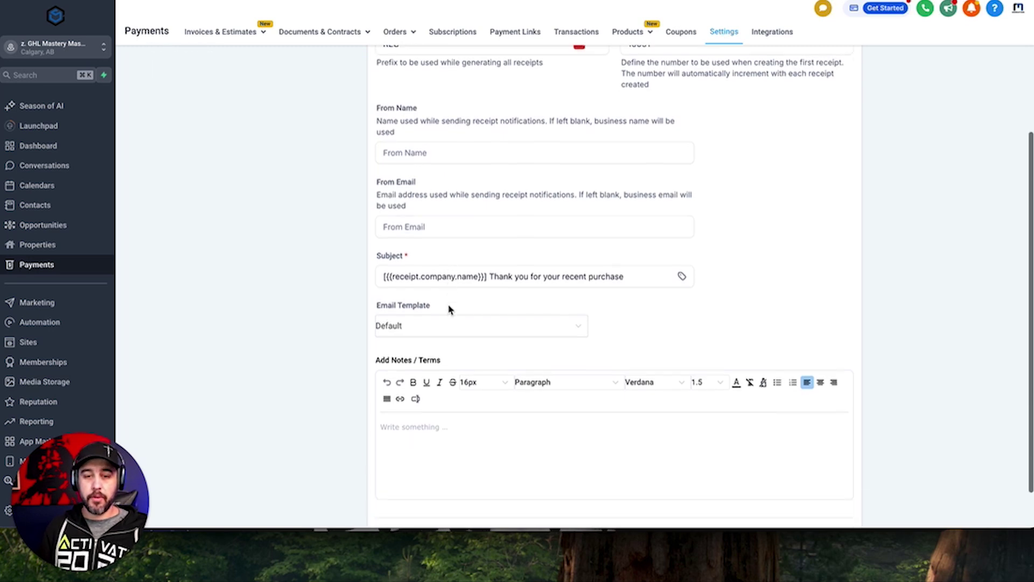
{"action": "left_click", "coordinate": [535, 319]}
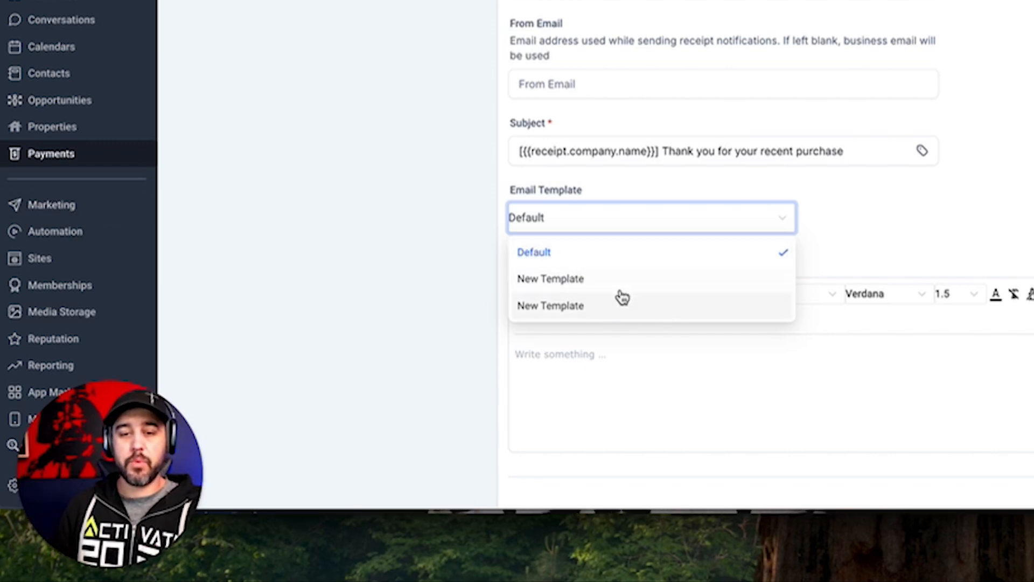
{"action": "left_click", "coordinate": [849, 251]}
{"action": "scroll", "coordinate": [832, 218], "scroll_direction": "down", "scroll_amount": 2}
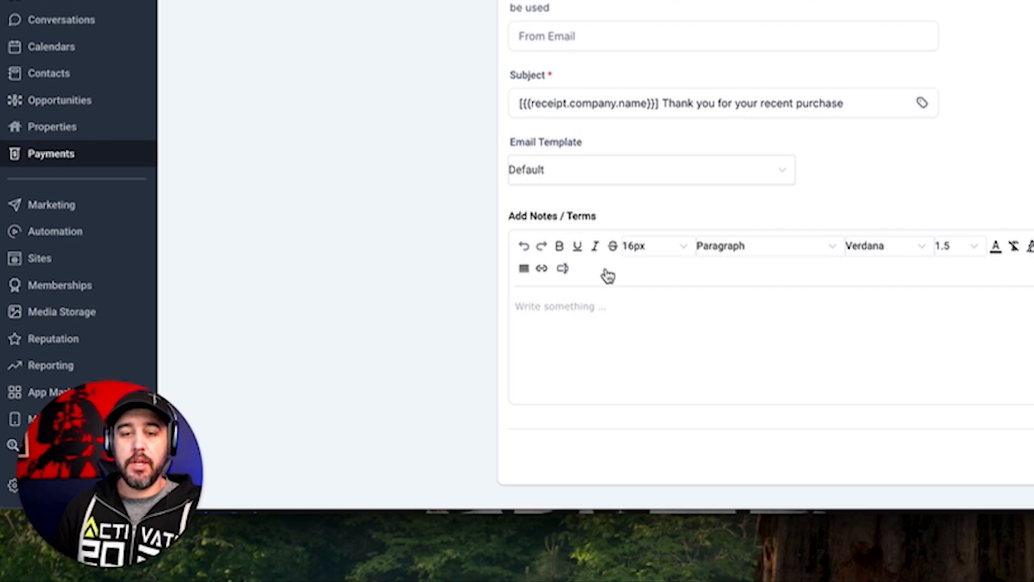
{"action": "left_click_drag", "start_coordinate": [512, 215], "coordinate": [635, 218]}
{"action": "left_click", "coordinate": [636, 217]}
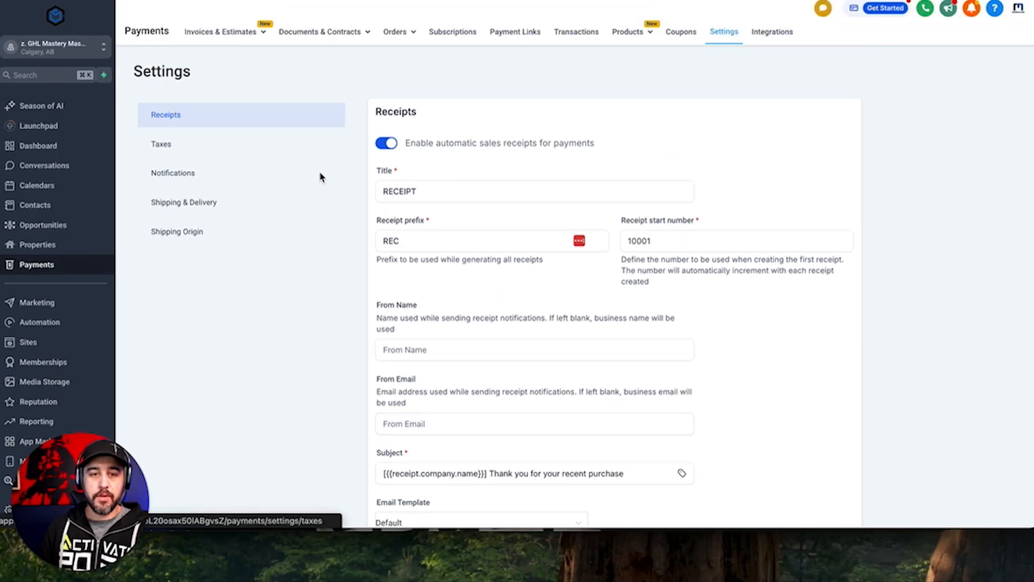
{"action": "left_click", "coordinate": [242, 157]}
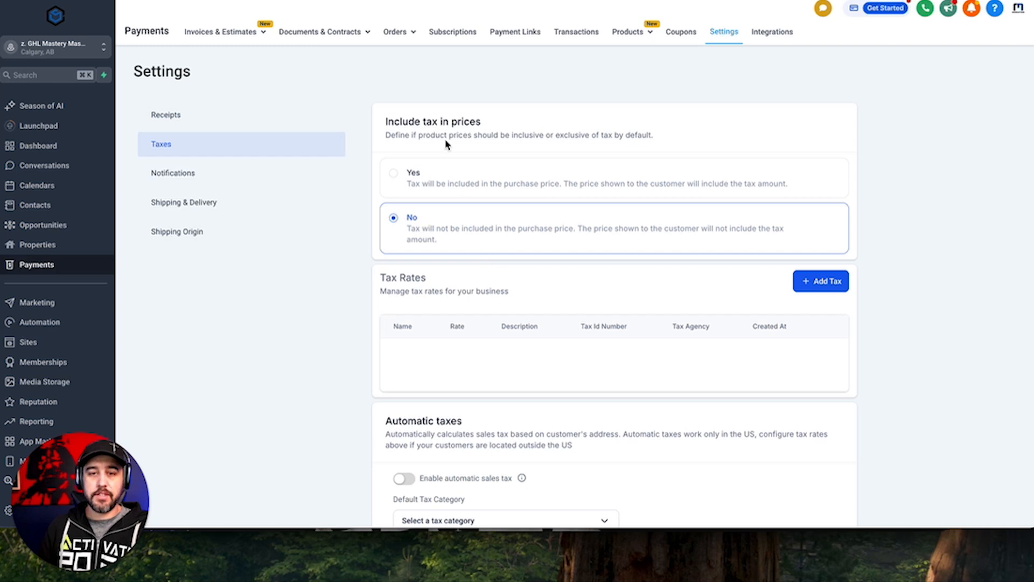
Note the Include tax in prices option and start adding a new tax rate
{"action": "triple_click", "coordinate": [393, 121]}
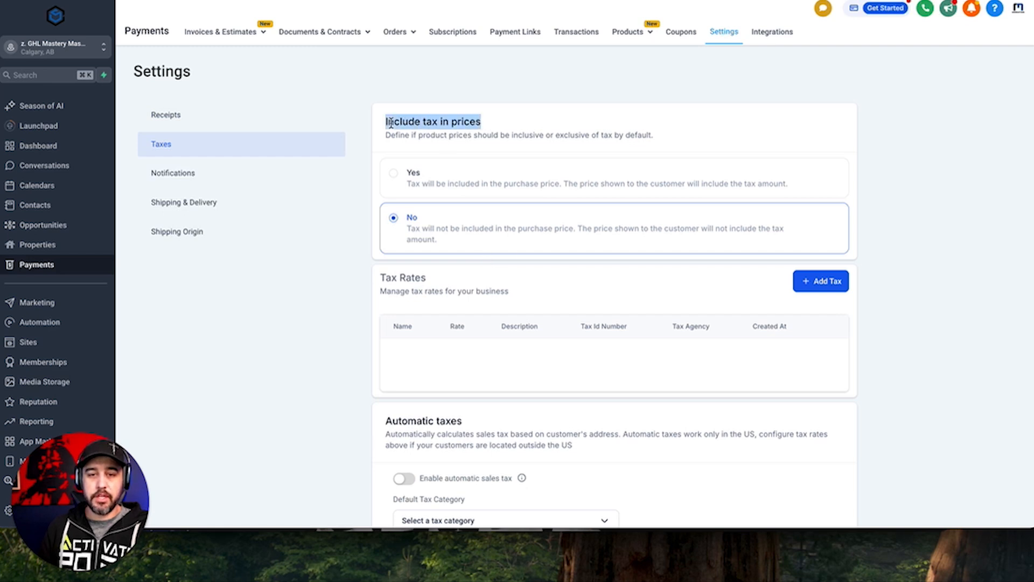
{"action": "left_click", "coordinate": [440, 134]}
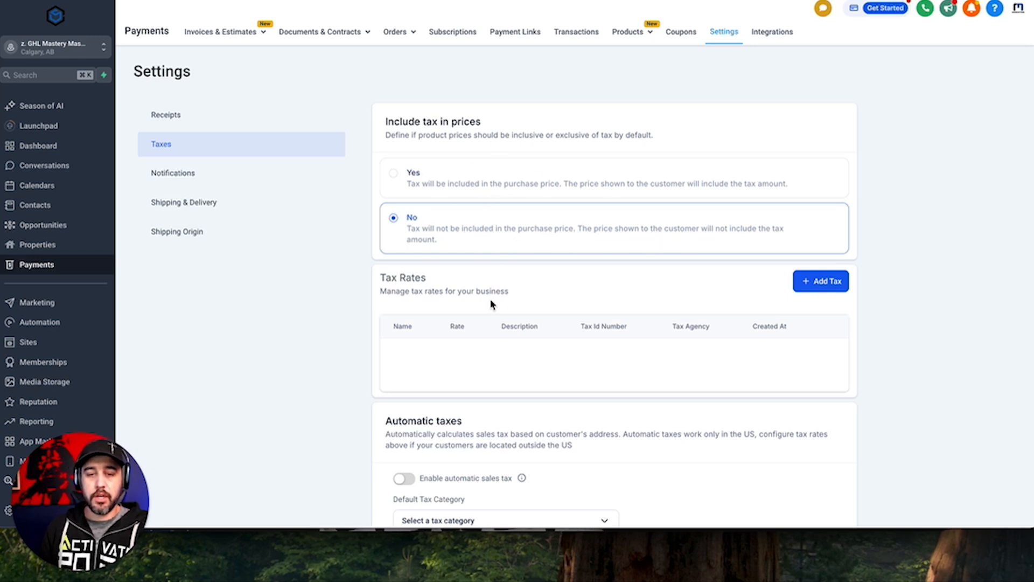
{"action": "left_click", "coordinate": [823, 281]}
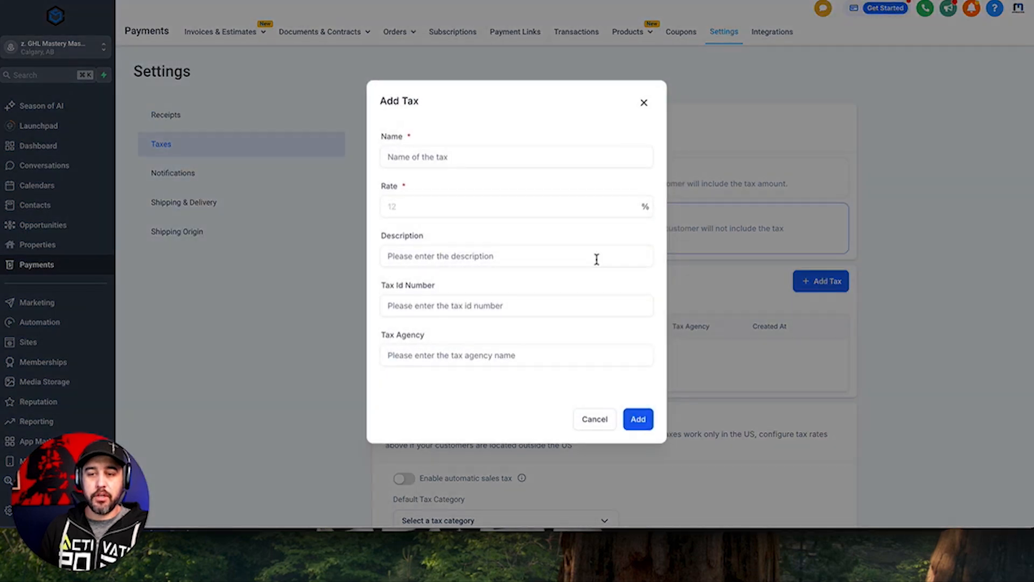
Draft a tax named Alberta at 5%, then cancel without adding it
{"action": "left_click", "coordinate": [494, 207]}
{"action": "left_click", "coordinate": [489, 157]}
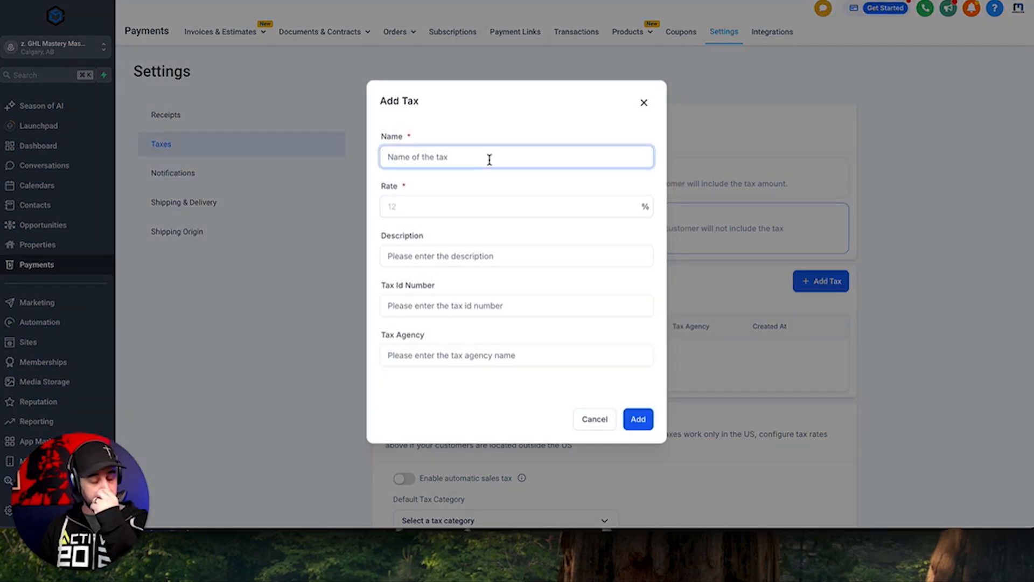
{"action": "type", "text": "Alberta"}
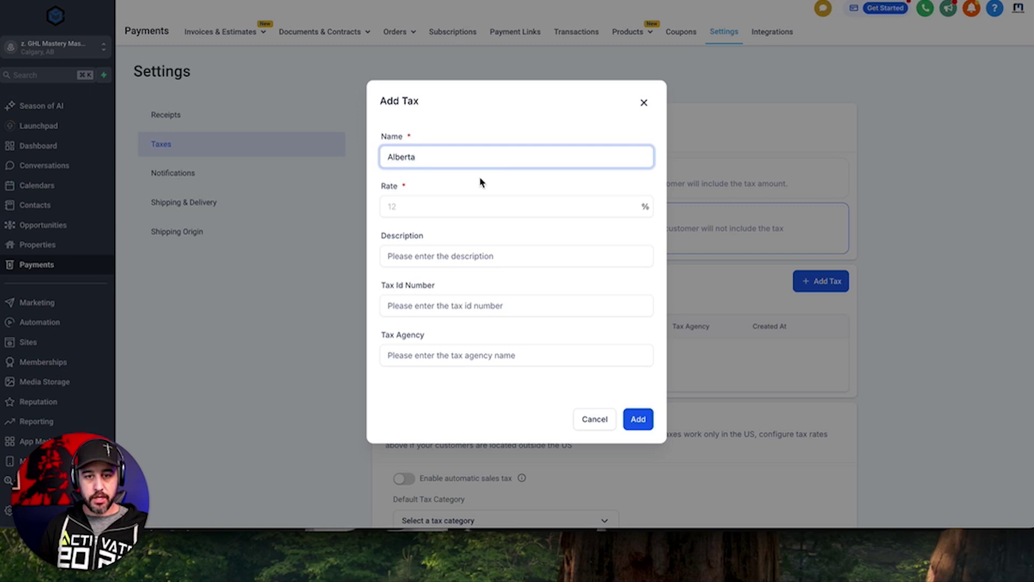
{"action": "left_click", "coordinate": [471, 202]}
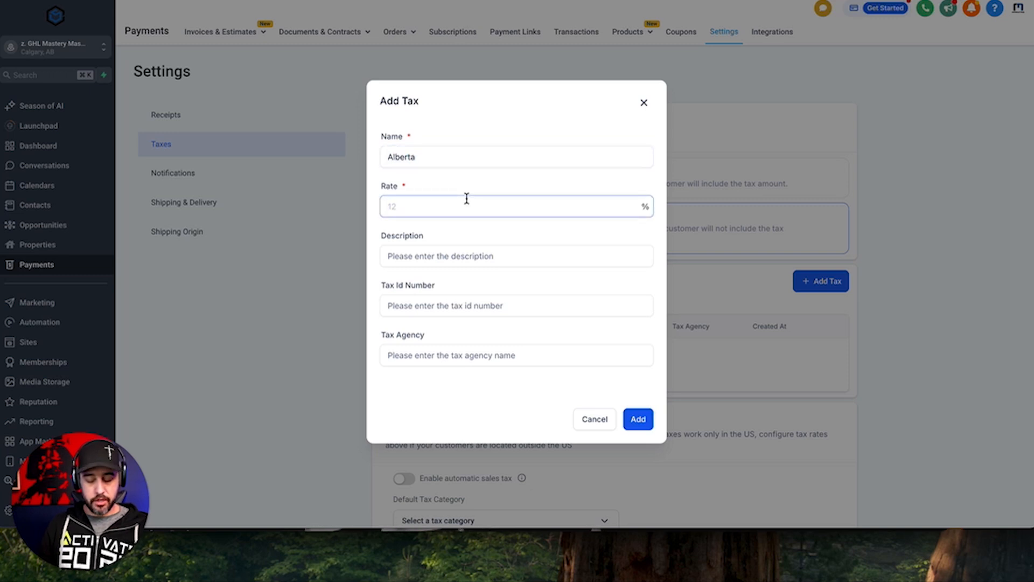
{"action": "type", "text": "5"}
{"action": "left_click", "coordinate": [488, 232]}
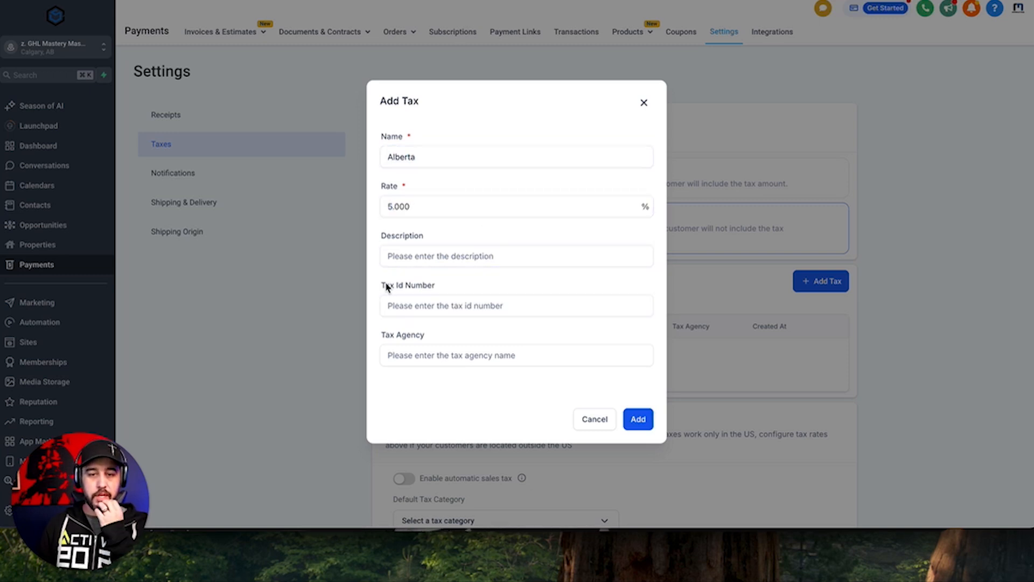
{"action": "left_click_drag", "start_coordinate": [383, 287], "coordinate": [453, 288]}
{"action": "left_click_drag", "start_coordinate": [436, 336], "coordinate": [383, 336]}
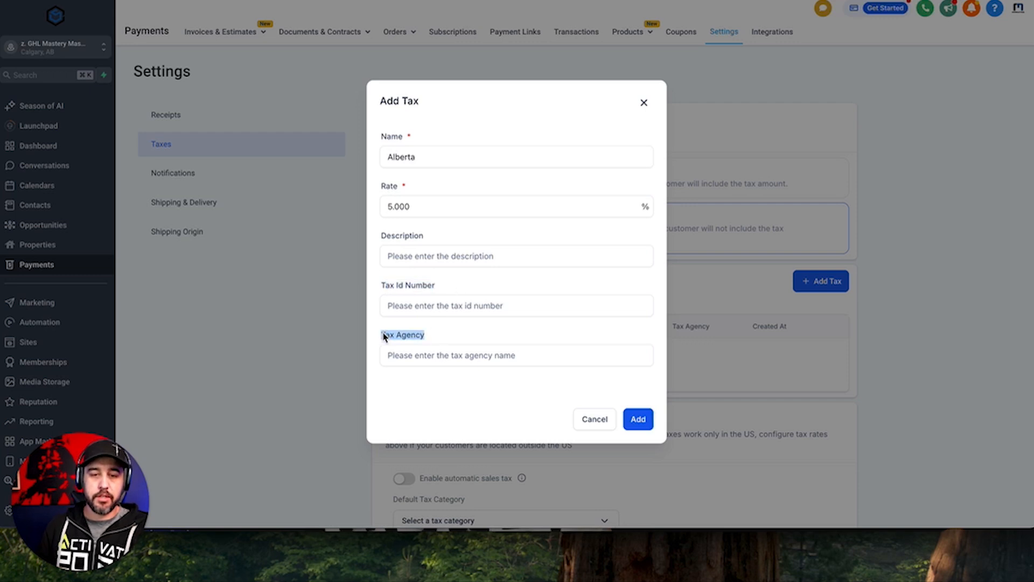
{"action": "left_click", "coordinate": [427, 336]}
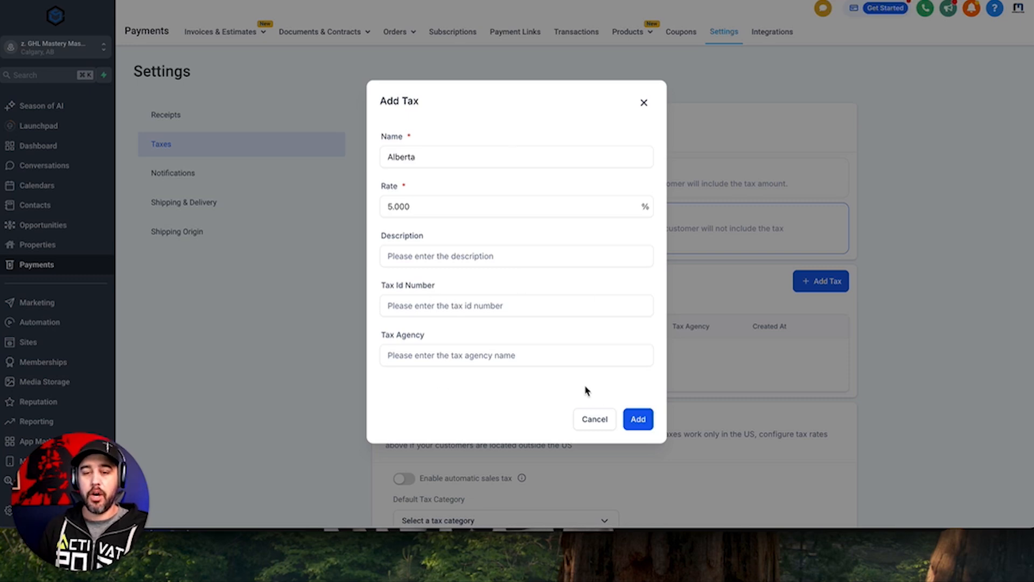
{"action": "left_click", "coordinate": [596, 419]}
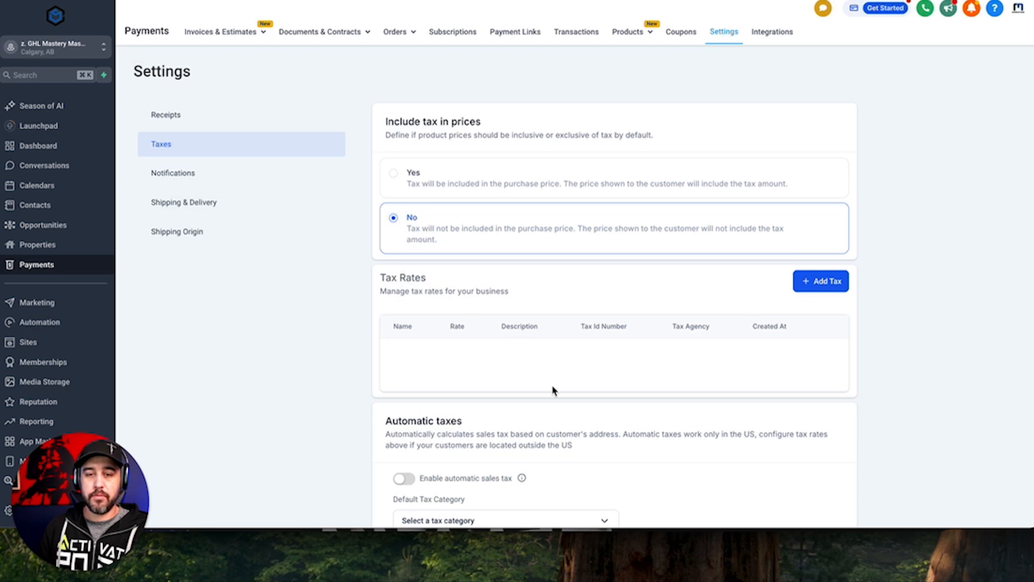
{"action": "scroll", "coordinate": [517, 389], "scroll_direction": "down", "scroll_amount": 2}
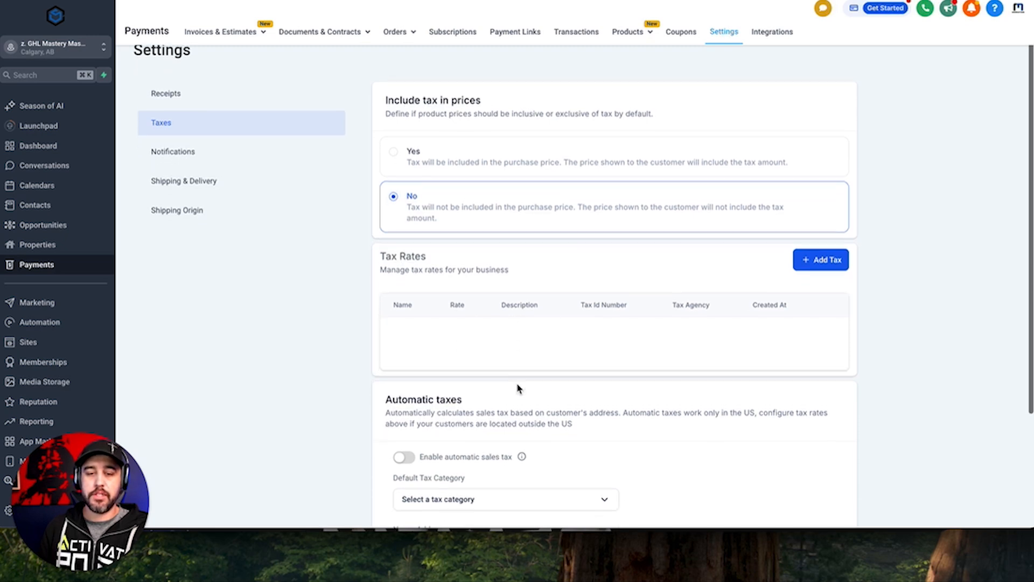
{"action": "scroll", "coordinate": [518, 389], "scroll_direction": "down", "scroll_amount": 3}
{"action": "scroll", "coordinate": [519, 389], "scroll_direction": "down", "scroll_amount": 2}
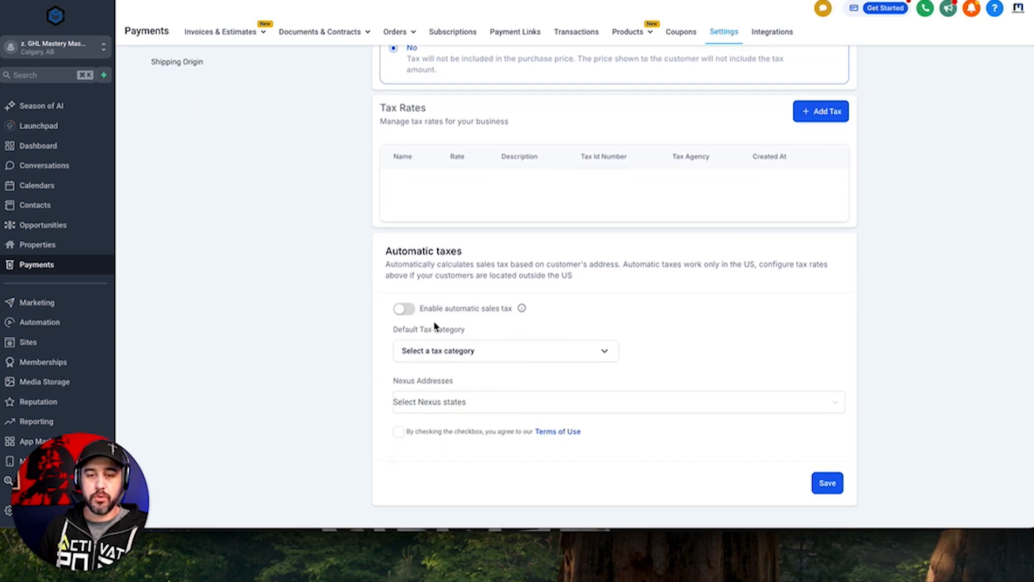
Turn on automatic sales tax and browse the default tax categories without choosing one
{"action": "left_click_drag", "start_coordinate": [419, 308], "coordinate": [498, 307]}
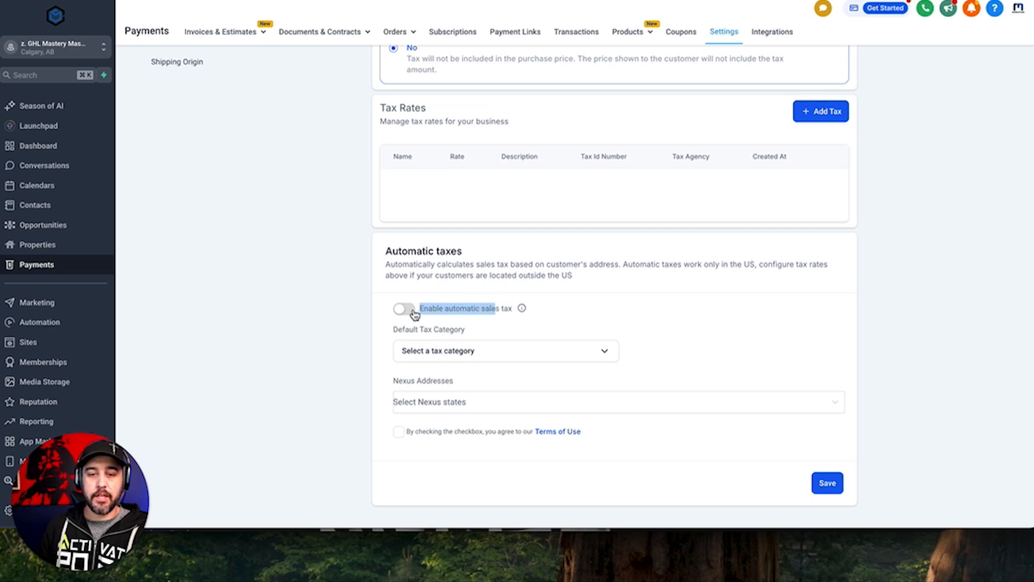
{"action": "left_click", "coordinate": [404, 311]}
{"action": "left_click", "coordinate": [473, 354]}
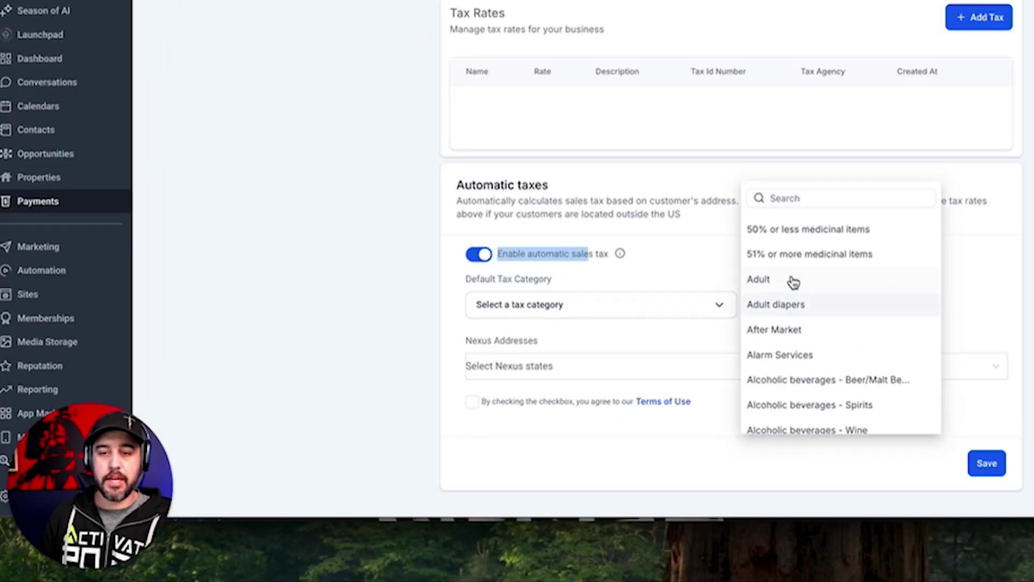
{"action": "scroll", "coordinate": [787, 279], "scroll_direction": "down", "scroll_amount": 10}
{"action": "scroll", "coordinate": [789, 279], "scroll_direction": "down", "scroll_amount": 10}
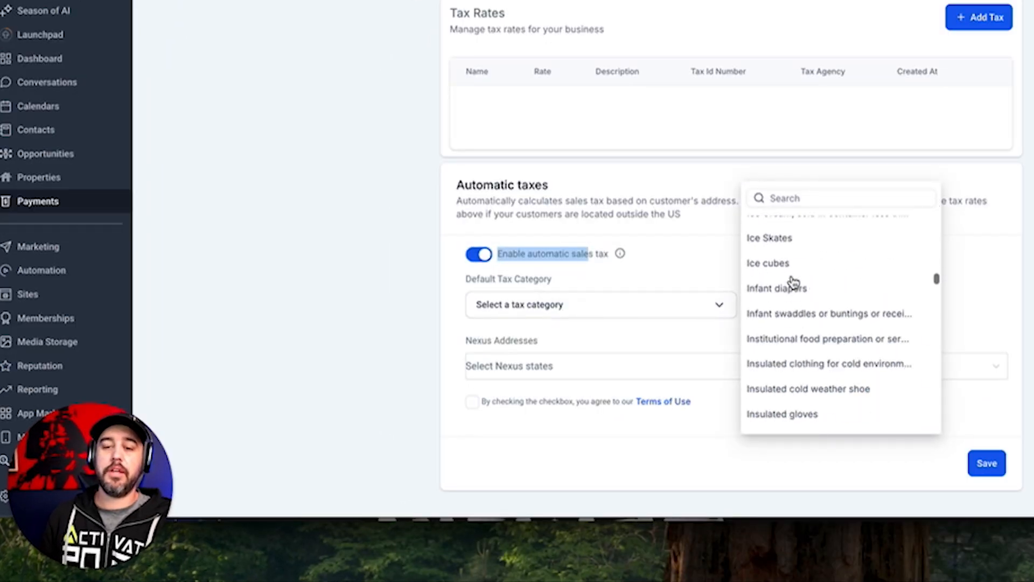
{"action": "scroll", "coordinate": [792, 281], "scroll_direction": "down", "scroll_amount": 10}
{"action": "scroll", "coordinate": [793, 281], "scroll_direction": "down", "scroll_amount": 10}
{"action": "scroll", "coordinate": [793, 281], "scroll_direction": "down", "scroll_amount": 5}
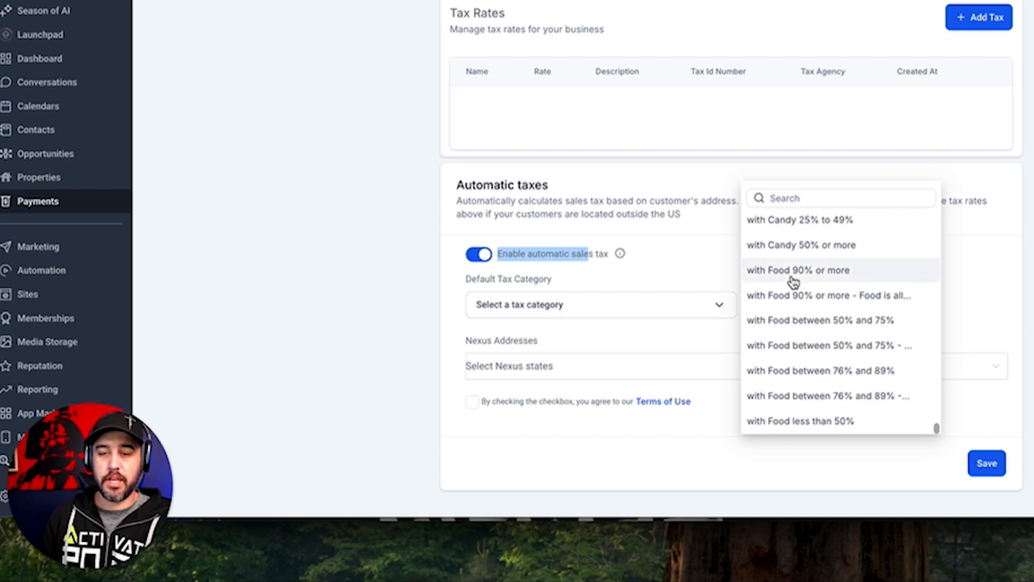
{"action": "scroll", "coordinate": [793, 281], "scroll_direction": "up", "scroll_amount": 5}
{"action": "scroll", "coordinate": [793, 280], "scroll_direction": "up", "scroll_amount": 8}
{"action": "scroll", "coordinate": [793, 280], "scroll_direction": "up", "scroll_amount": 8}
{"action": "scroll", "coordinate": [792, 281], "scroll_direction": "up", "scroll_amount": 8}
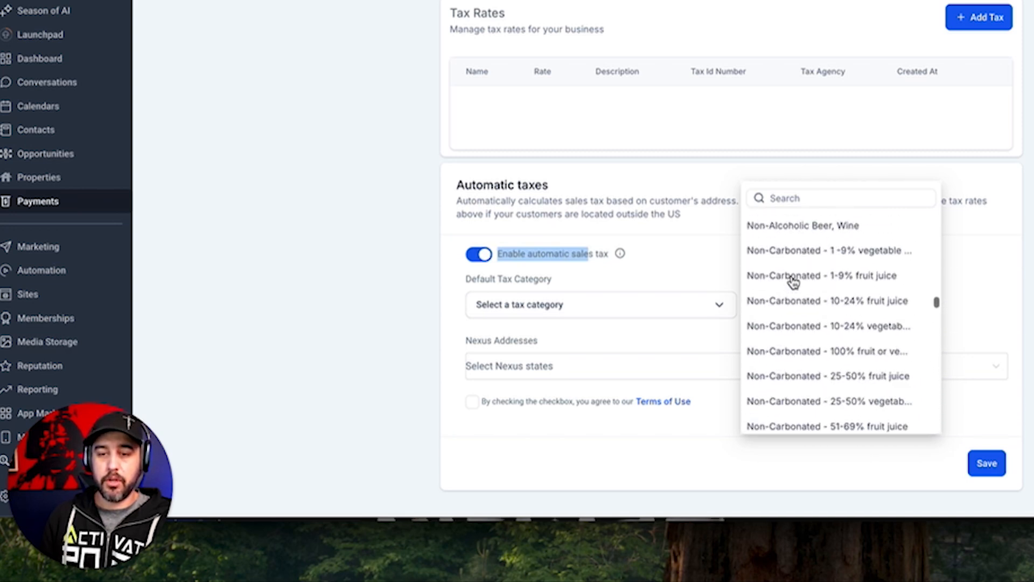
{"action": "scroll", "coordinate": [794, 280], "scroll_direction": "up", "scroll_amount": 8}
{"action": "scroll", "coordinate": [793, 280], "scroll_direction": "up", "scroll_amount": 8}
{"action": "scroll", "coordinate": [793, 281], "scroll_direction": "up", "scroll_amount": 8}
{"action": "scroll", "coordinate": [793, 281], "scroll_direction": "up", "scroll_amount": 8}
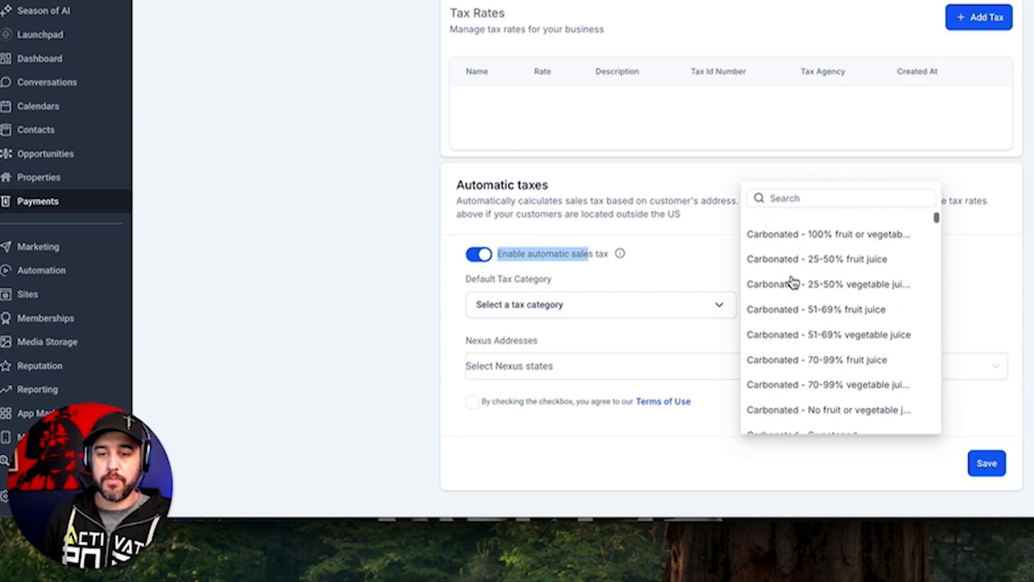
{"action": "left_click", "coordinate": [971, 277]}
Browse the nexus states list without selecting any, then go to notification settings
{"action": "left_click", "coordinate": [550, 365]}
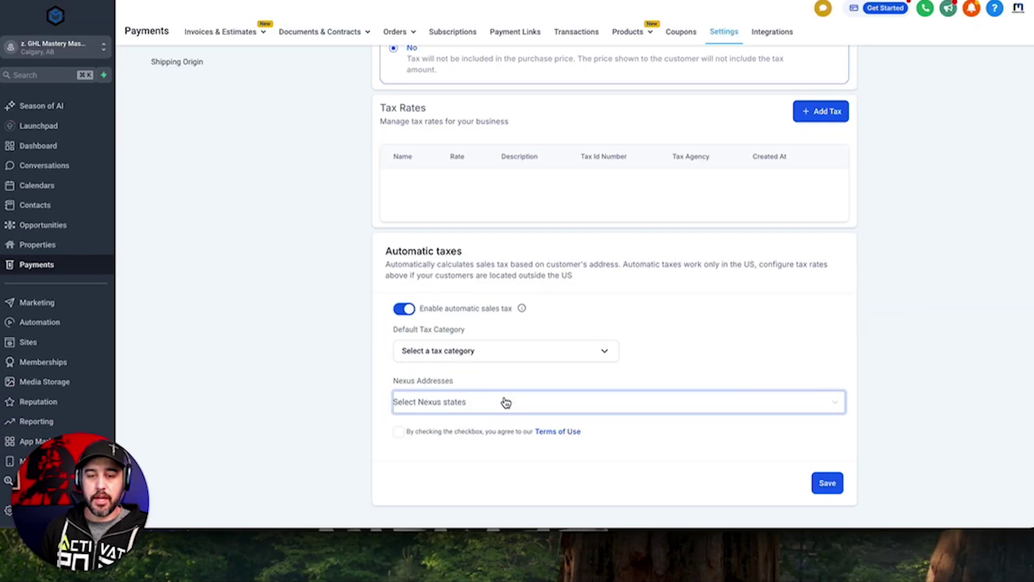
{"action": "left_click", "coordinate": [506, 402]}
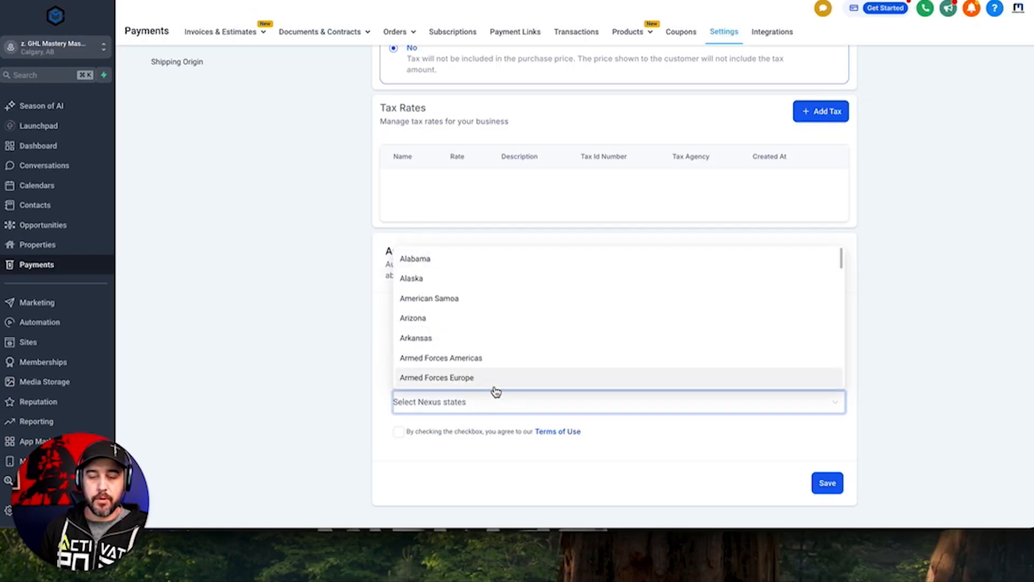
{"action": "scroll", "coordinate": [491, 307], "scroll_direction": "down", "scroll_amount": 3}
{"action": "scroll", "coordinate": [491, 306], "scroll_direction": "down", "scroll_amount": 2}
{"action": "scroll", "coordinate": [491, 306], "scroll_direction": "down", "scroll_amount": 3}
{"action": "scroll", "coordinate": [490, 306], "scroll_direction": "down", "scroll_amount": 3}
{"action": "scroll", "coordinate": [490, 307], "scroll_direction": "down", "scroll_amount": 3}
{"action": "scroll", "coordinate": [490, 306], "scroll_direction": "down", "scroll_amount": 2}
{"action": "scroll", "coordinate": [491, 306], "scroll_direction": "down", "scroll_amount": 2}
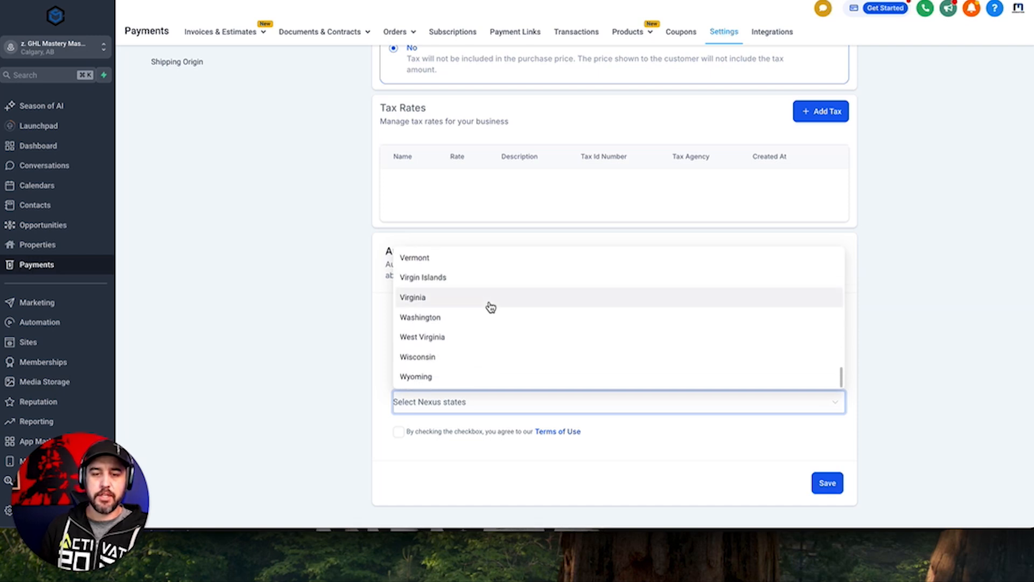
{"action": "left_click", "coordinate": [381, 335]}
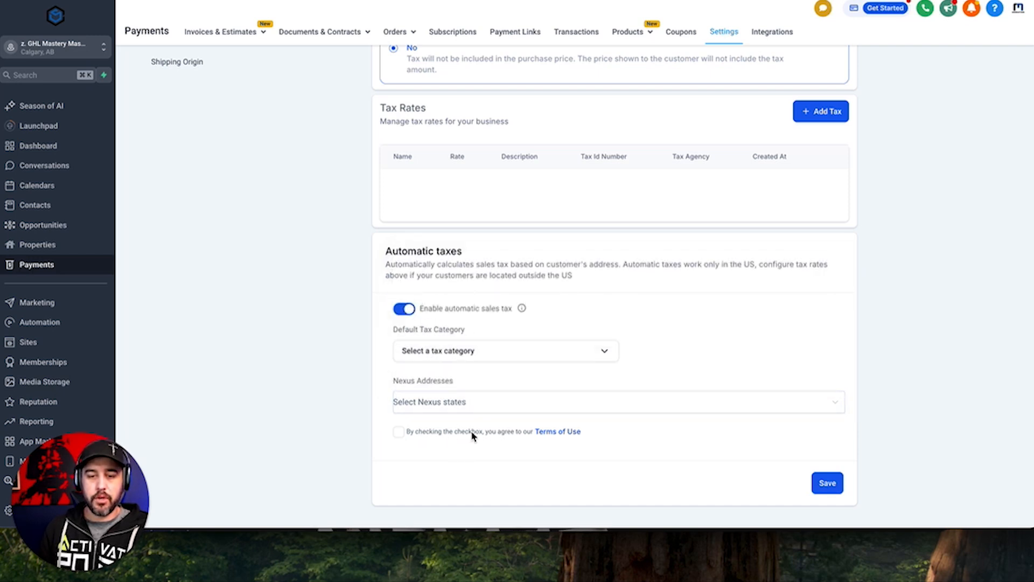
{"action": "scroll", "coordinate": [580, 268], "scroll_direction": "up", "scroll_amount": 5}
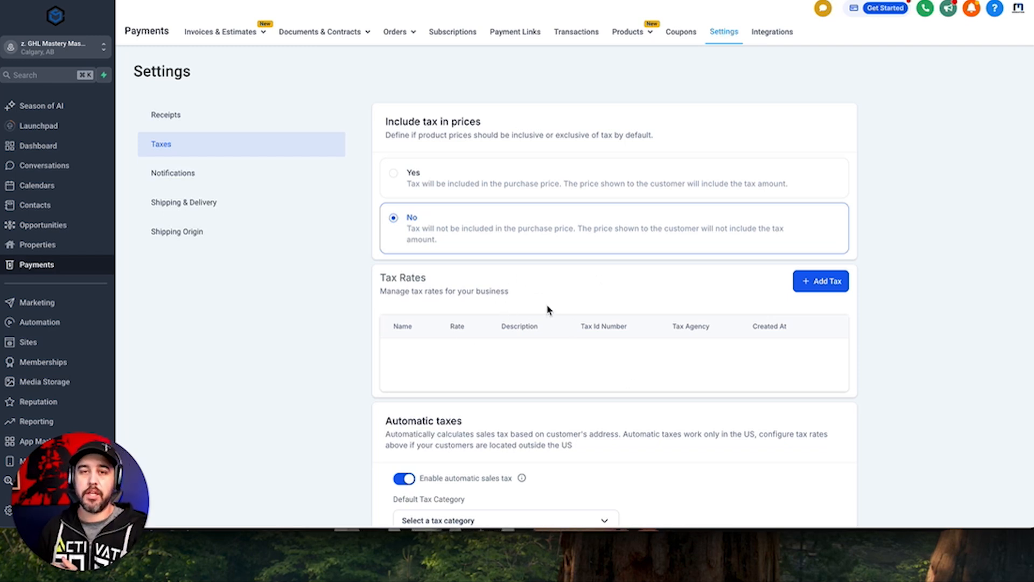
{"action": "left_click", "coordinate": [188, 173]}
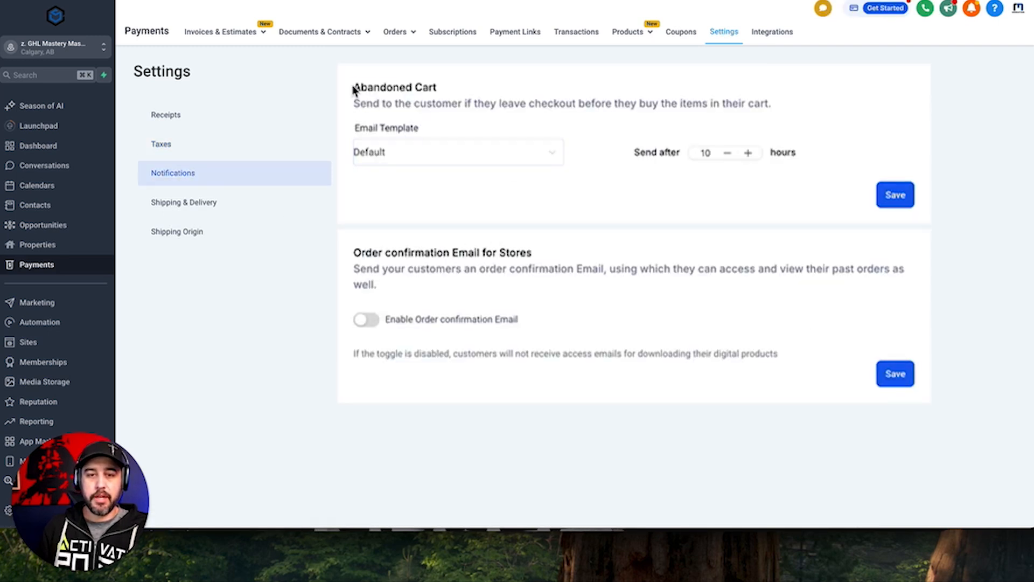
Review the abandoned cart email template choices and keep the Default template
{"action": "left_click_drag", "start_coordinate": [353, 89], "coordinate": [483, 94]}
{"action": "left_click", "coordinate": [494, 93]}
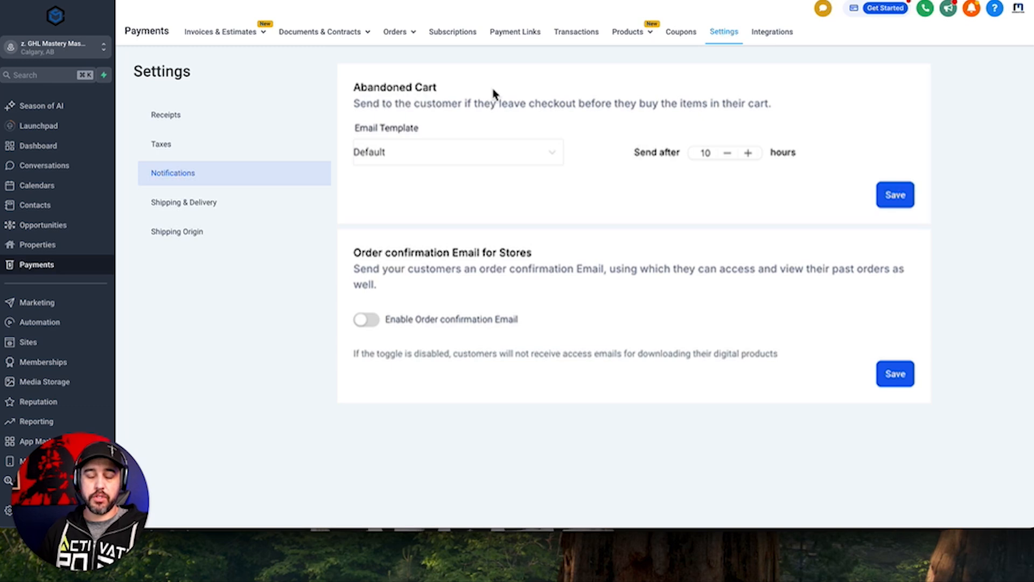
{"action": "left_click", "coordinate": [486, 153]}
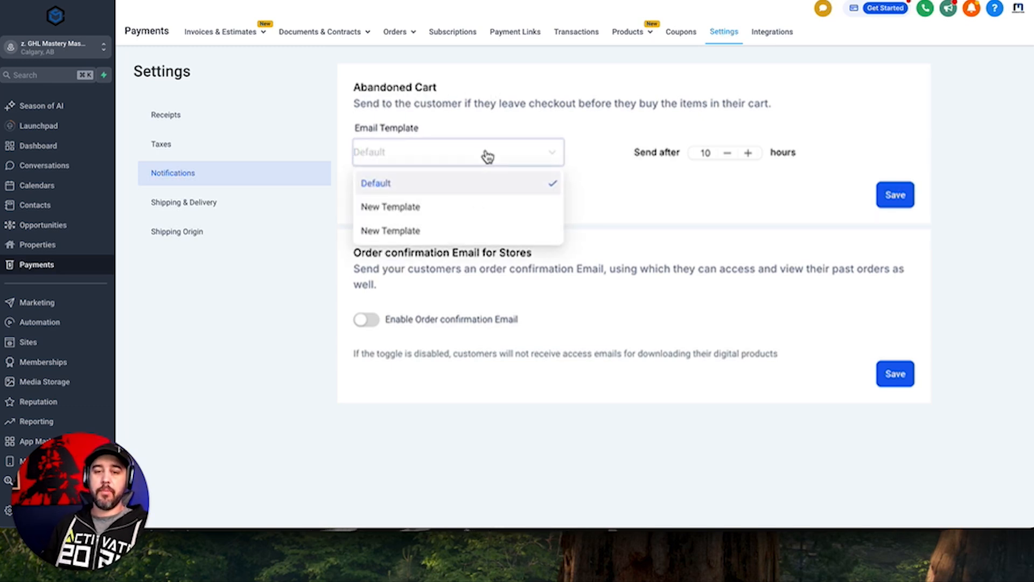
{"action": "left_click_drag", "start_coordinate": [516, 98], "coordinate": [816, 109]}
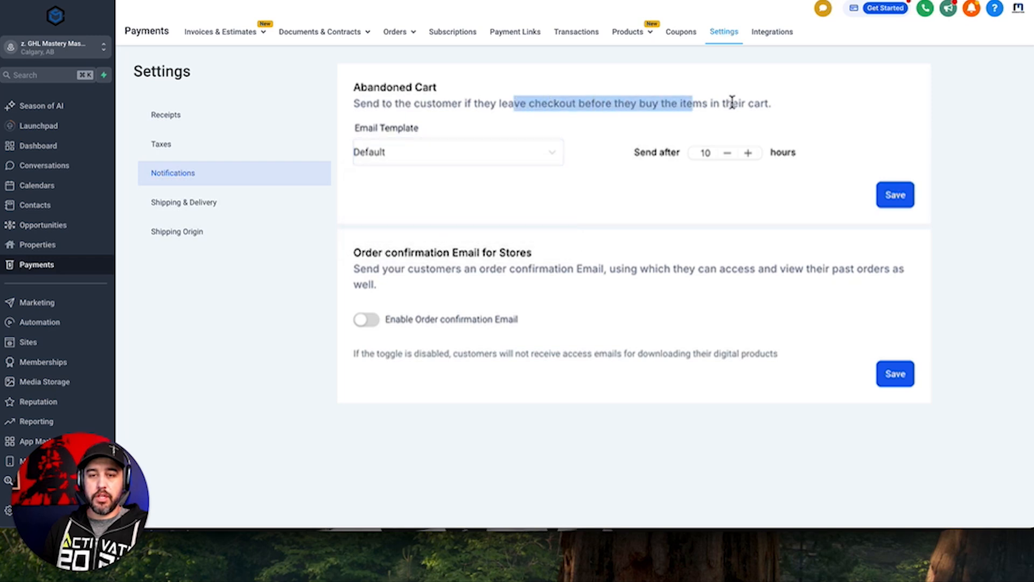
{"action": "left_click", "coordinate": [817, 109]}
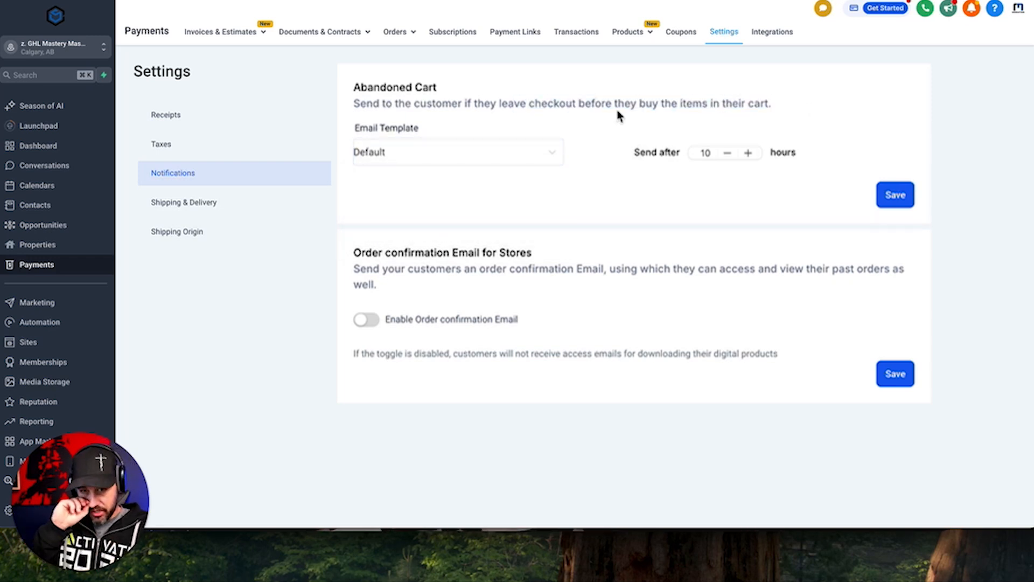
{"action": "left_click", "coordinate": [540, 151]}
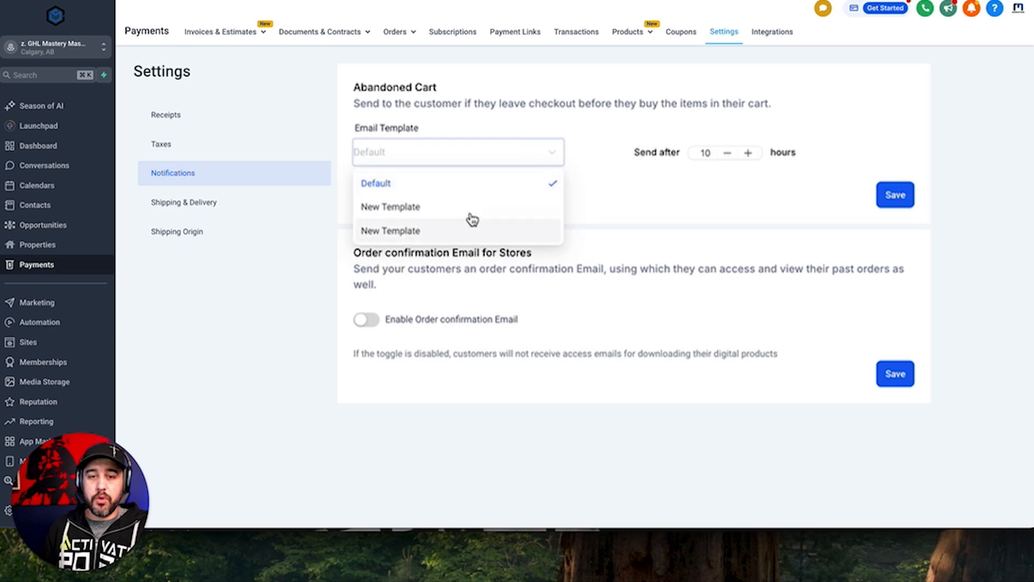
{"action": "left_click", "coordinate": [463, 183]}
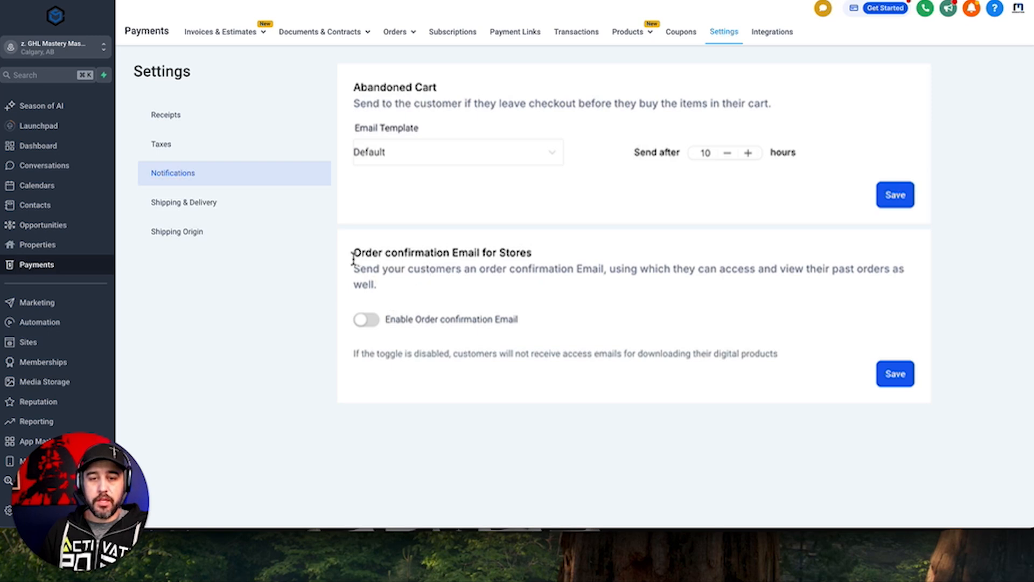
{"action": "left_click_drag", "start_coordinate": [353, 252], "coordinate": [553, 268]}
Toggle order confirmation emails on and back off, leaving them disabled
{"action": "left_click", "coordinate": [552, 261]}
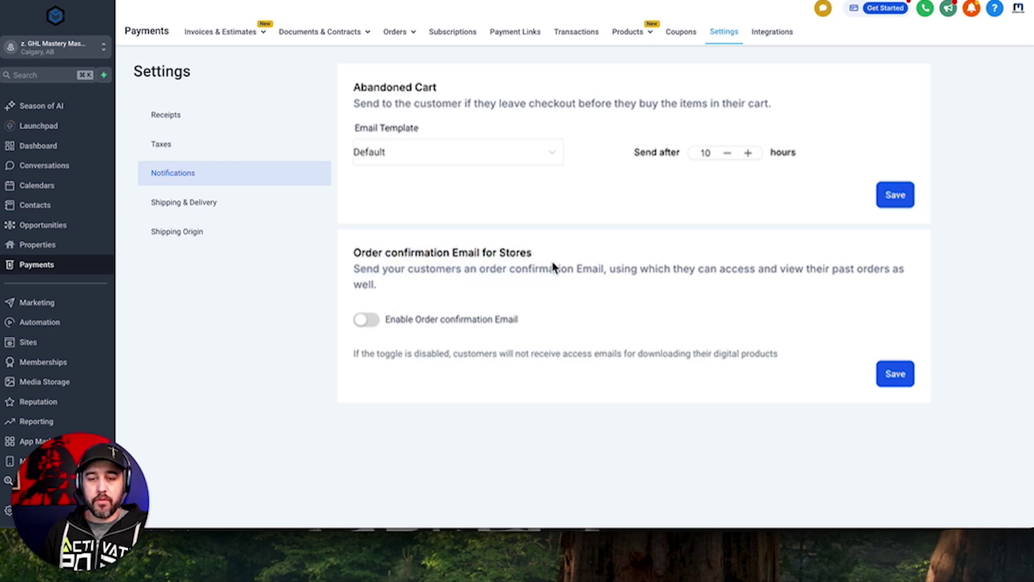
{"action": "left_click", "coordinate": [366, 320]}
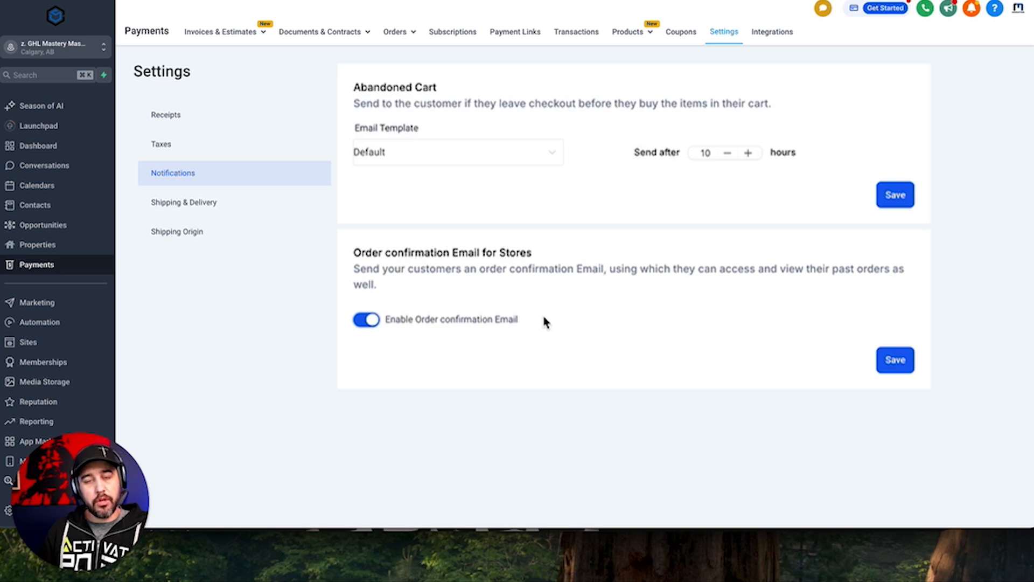
{"action": "left_click", "coordinate": [372, 320]}
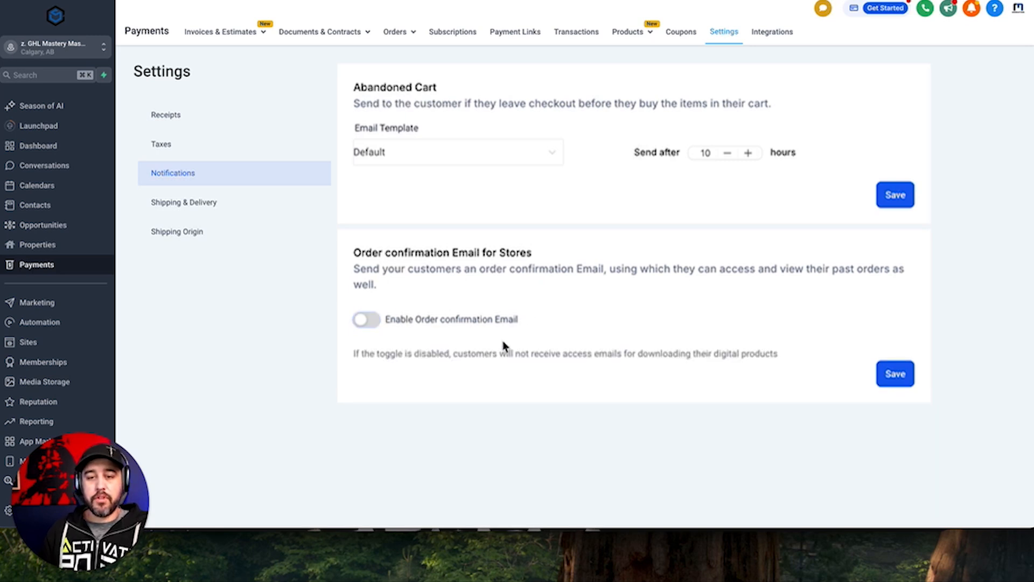
{"action": "left_click_drag", "start_coordinate": [495, 354], "coordinate": [732, 353]}
{"action": "left_click", "coordinate": [729, 327]}
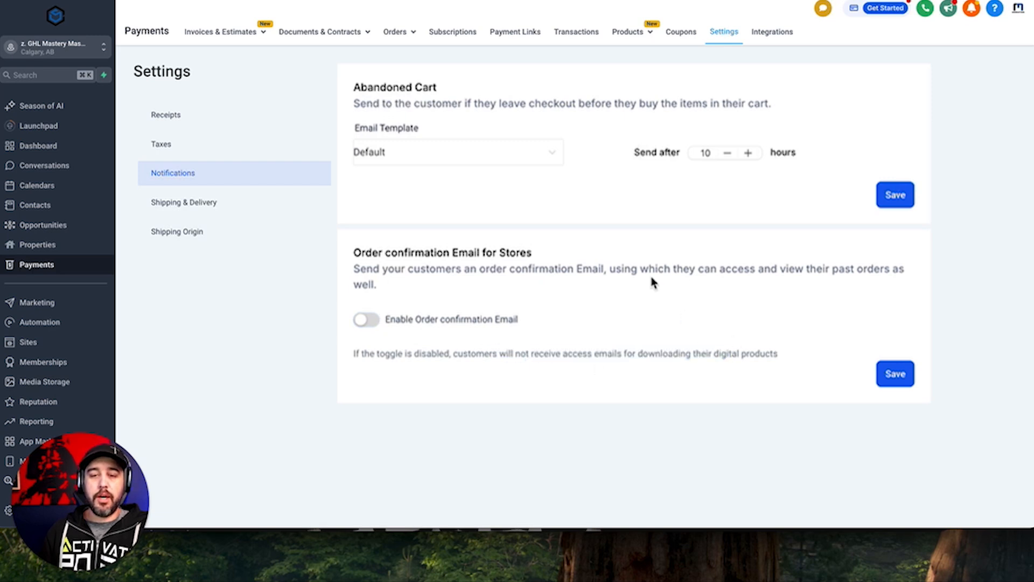
Go to Shipping & Delivery settings and start creating a new shipping zone
{"action": "left_click", "coordinate": [250, 205]}
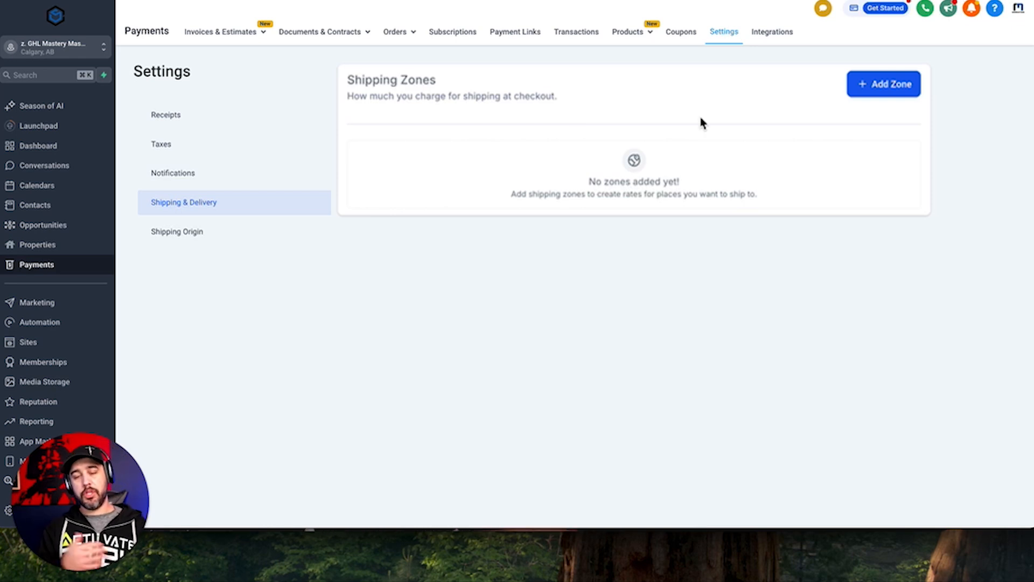
{"action": "left_click", "coordinate": [883, 84]}
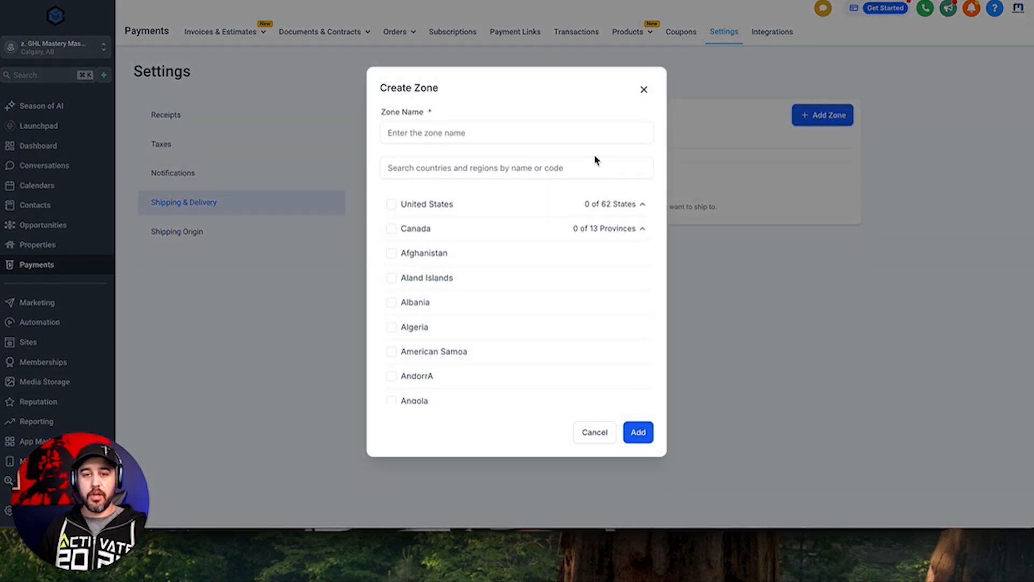
Include Canada in the zone and exclude Nunavut and Yukon from its provinces
{"action": "left_click", "coordinate": [415, 136]}
{"action": "type", "text": "Canada"}
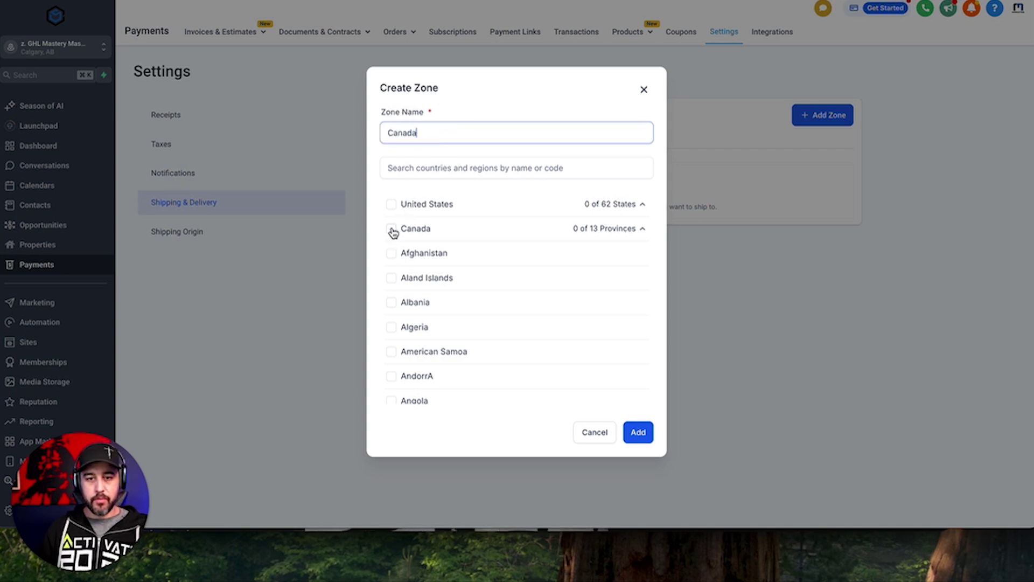
{"action": "left_click", "coordinate": [392, 229]}
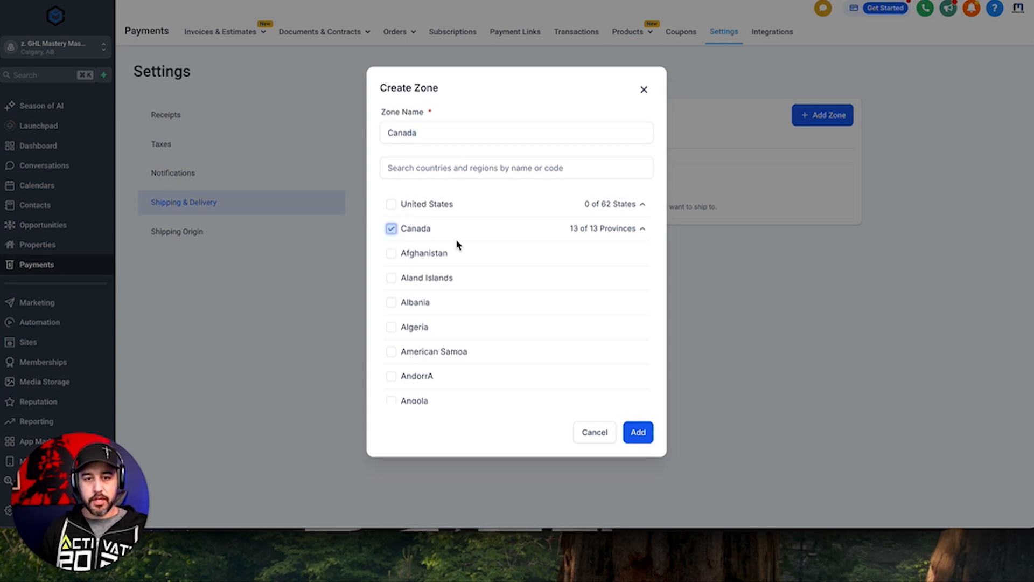
{"action": "left_click", "coordinate": [641, 229]}
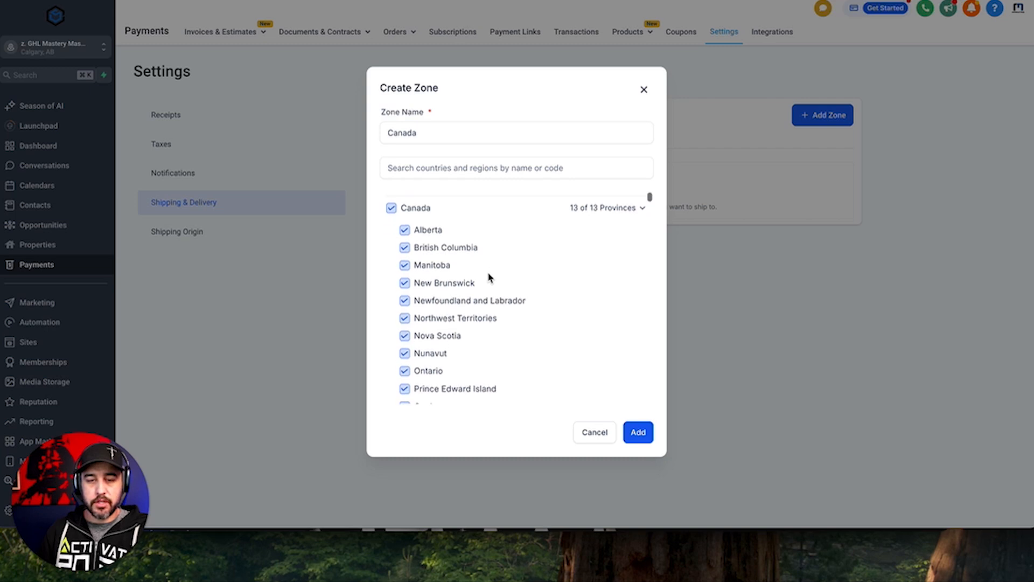
{"action": "scroll", "coordinate": [489, 279], "scroll_direction": "down", "scroll_amount": 4}
{"action": "scroll", "coordinate": [489, 278], "scroll_direction": "up", "scroll_amount": 1}
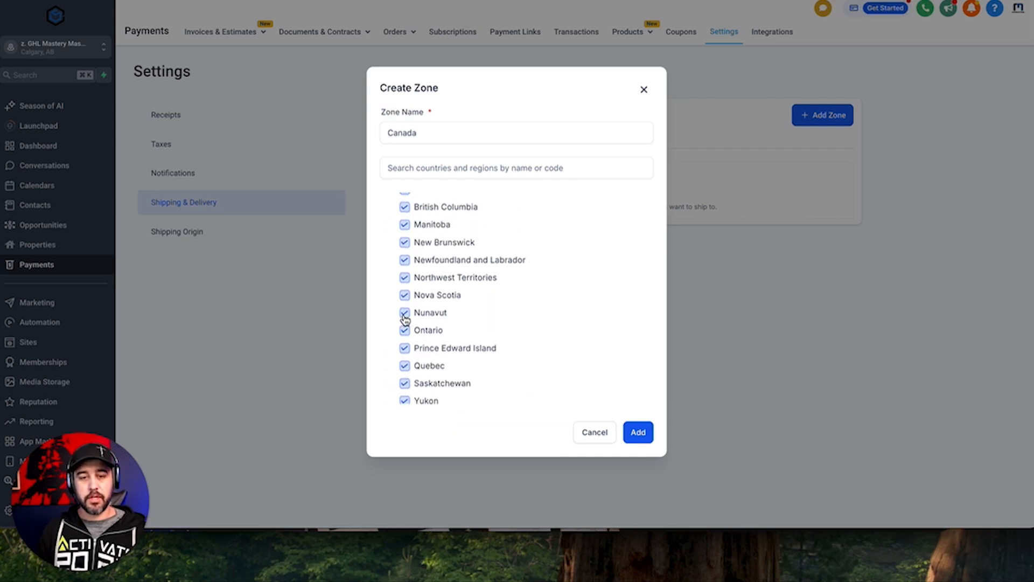
{"action": "scroll", "coordinate": [405, 319], "scroll_direction": "down", "scroll_amount": 1}
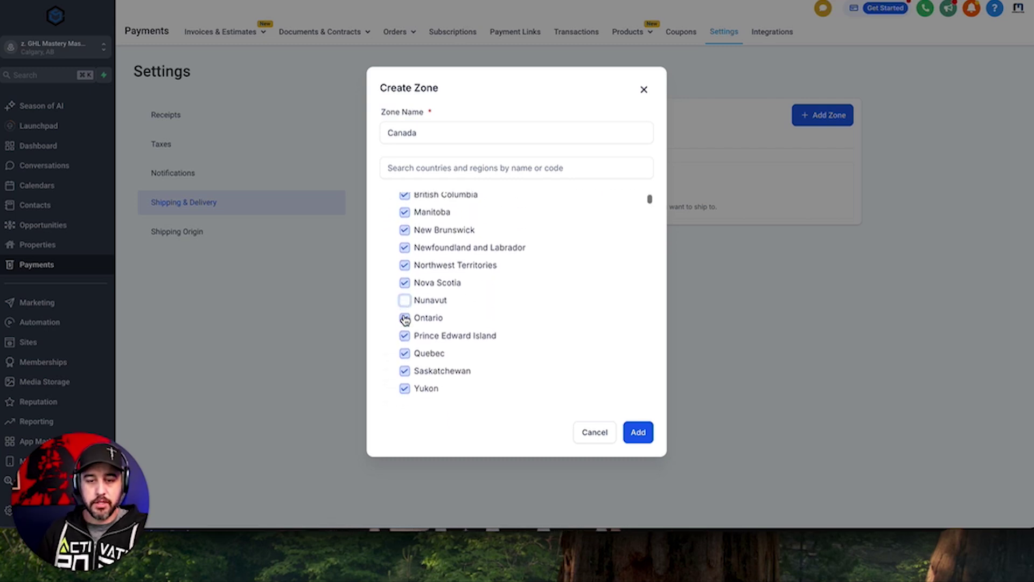
{"action": "left_click", "coordinate": [404, 388]}
{"action": "scroll", "coordinate": [432, 364], "scroll_direction": "up", "scroll_amount": 4}
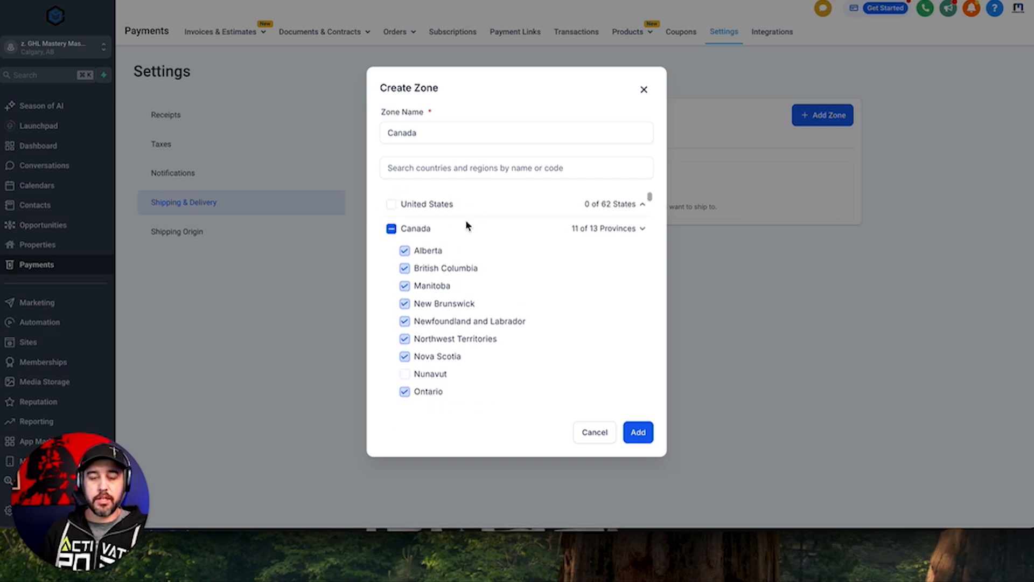
{"action": "scroll", "coordinate": [519, 256], "scroll_direction": "down", "scroll_amount": 5}
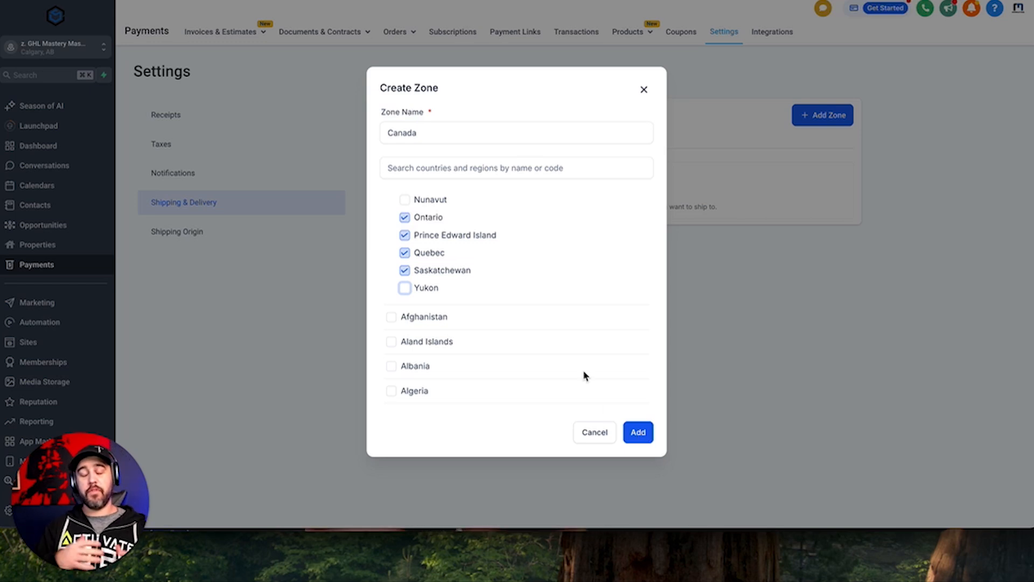
{"action": "scroll", "coordinate": [496, 285], "scroll_direction": "up", "scroll_amount": 5}
Name the zone Alberta, save it, and start adding a shipping rate
{"action": "double_click", "coordinate": [419, 132]}
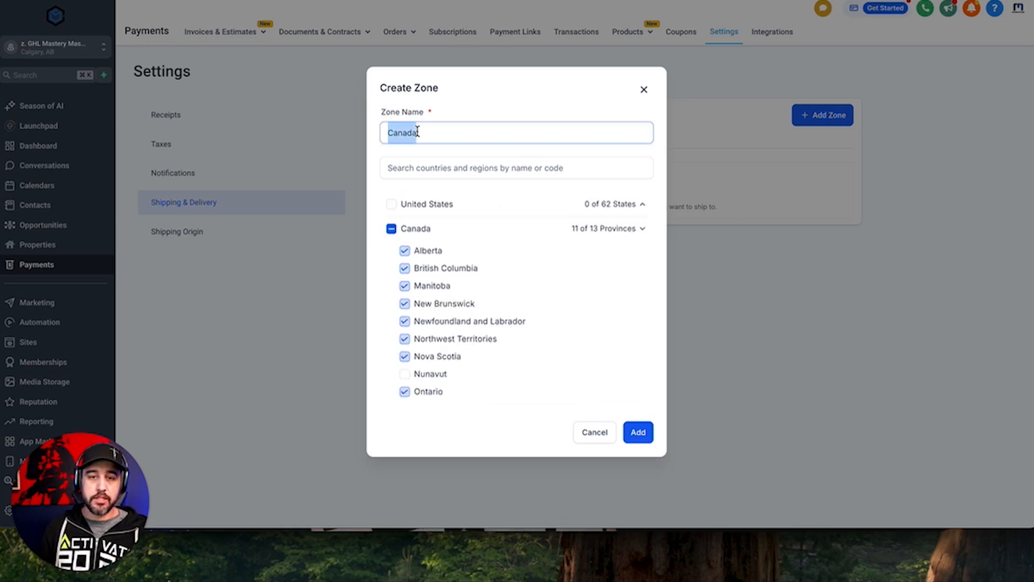
{"action": "type", "text": "Alberta"}
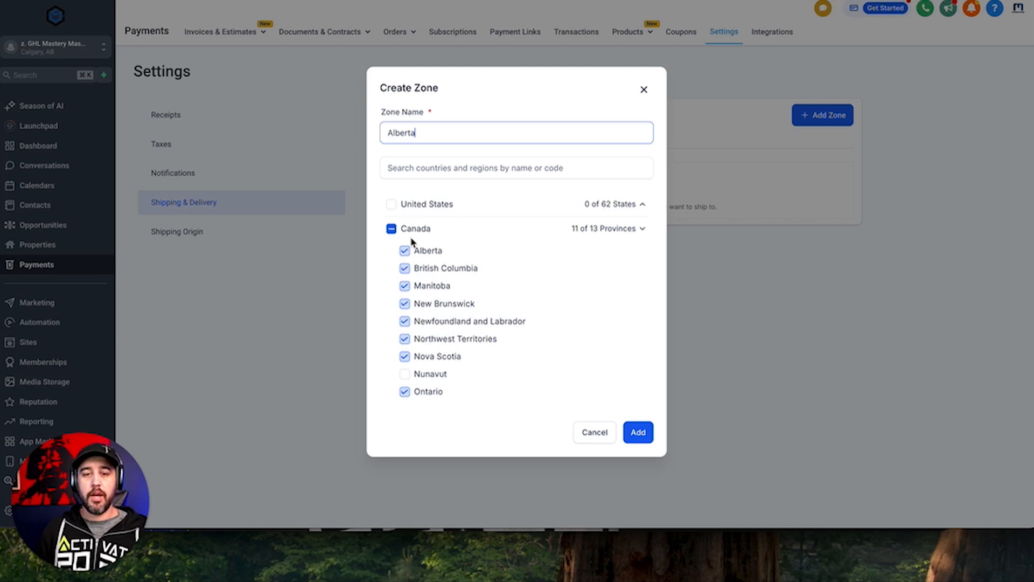
{"action": "scroll", "coordinate": [425, 328], "scroll_direction": "down", "scroll_amount": 1}
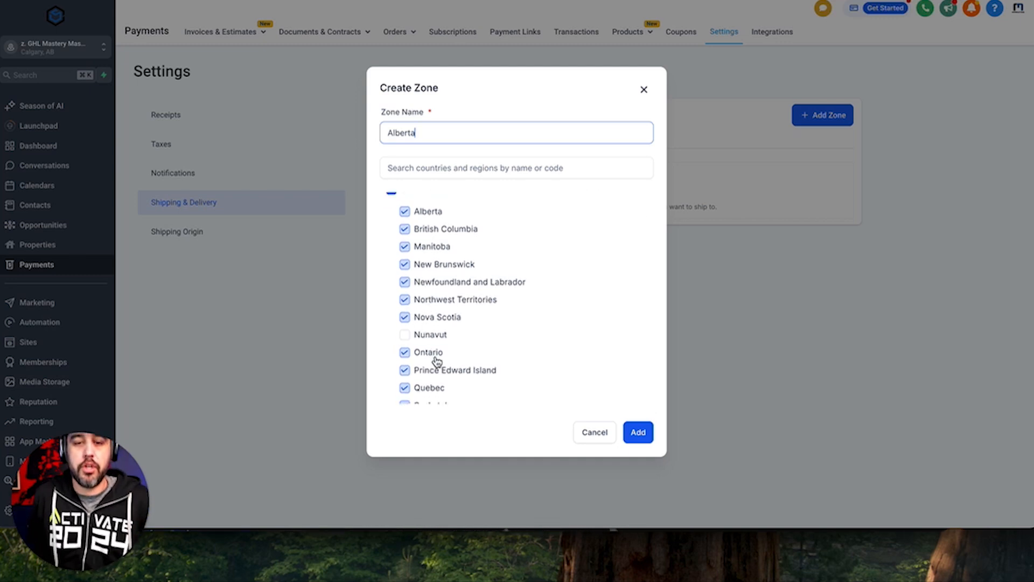
{"action": "left_click", "coordinate": [639, 432]}
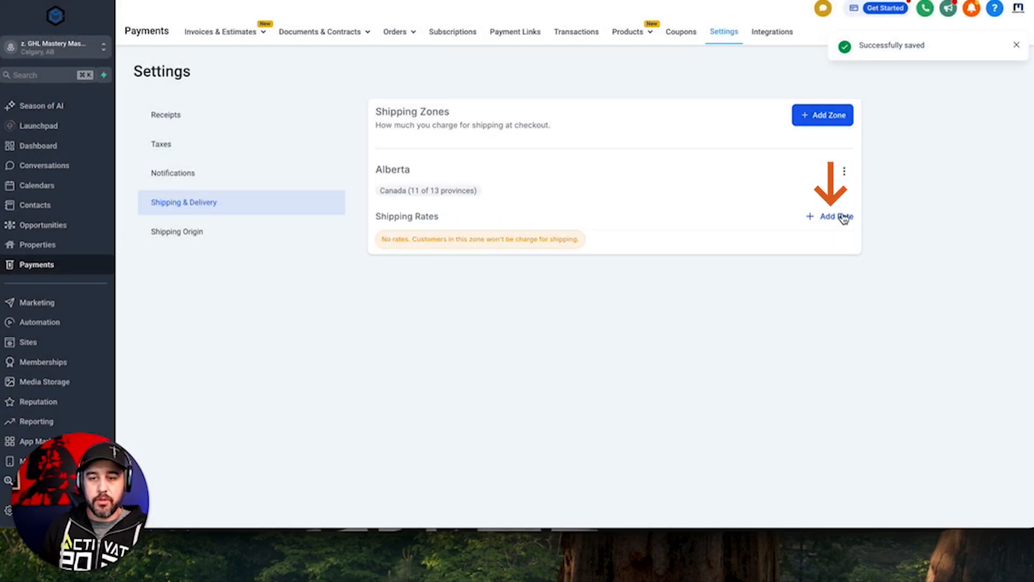
{"action": "left_click", "coordinate": [837, 216]}
{"action": "left_click", "coordinate": [483, 194]}
{"action": "type", "text": "Out of Province"}
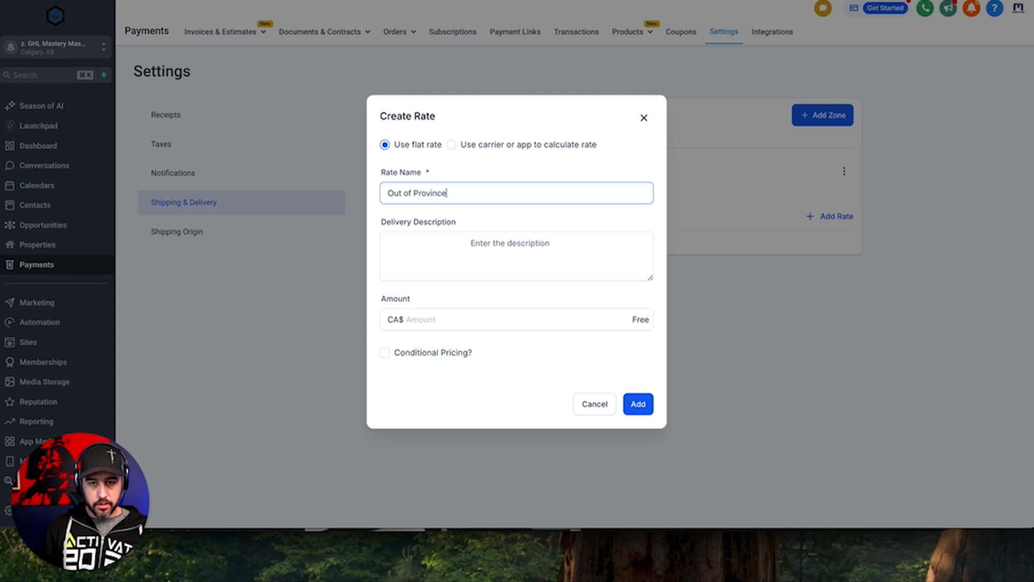
{"action": "left_click", "coordinate": [493, 245]}
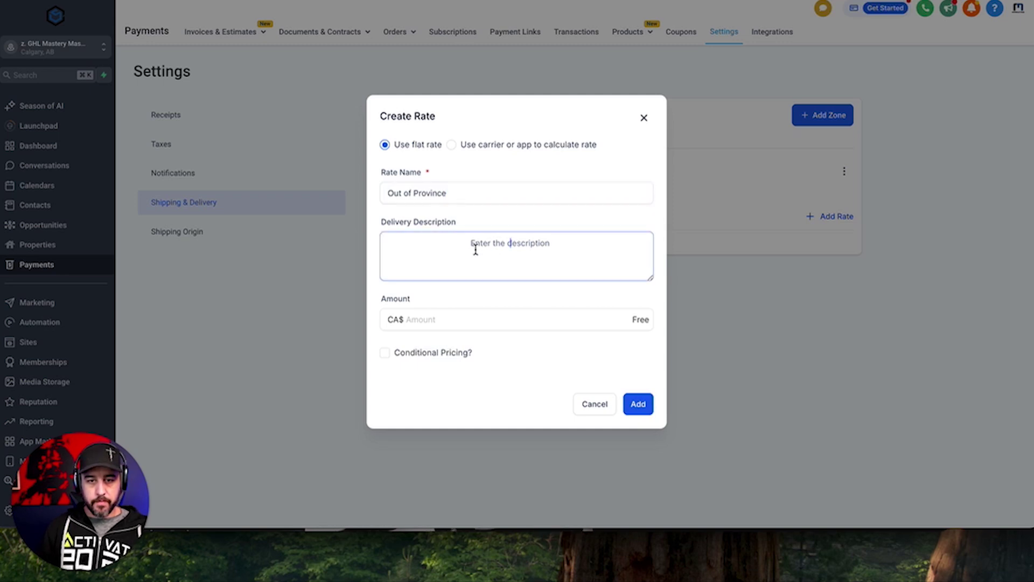
{"action": "left_click", "coordinate": [462, 321]}
{"action": "type", "text": "50"}
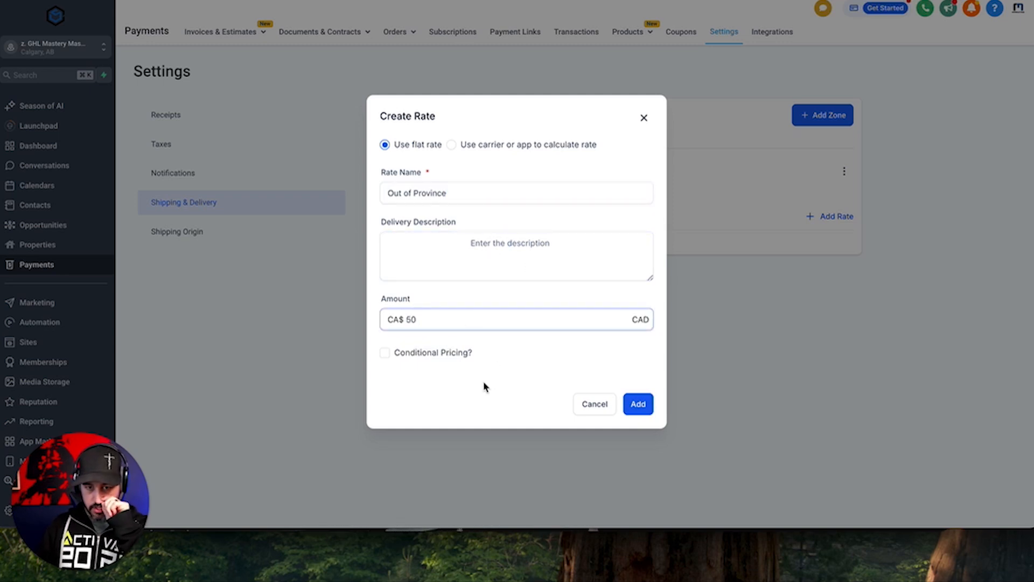
{"action": "left_click", "coordinate": [484, 387]}
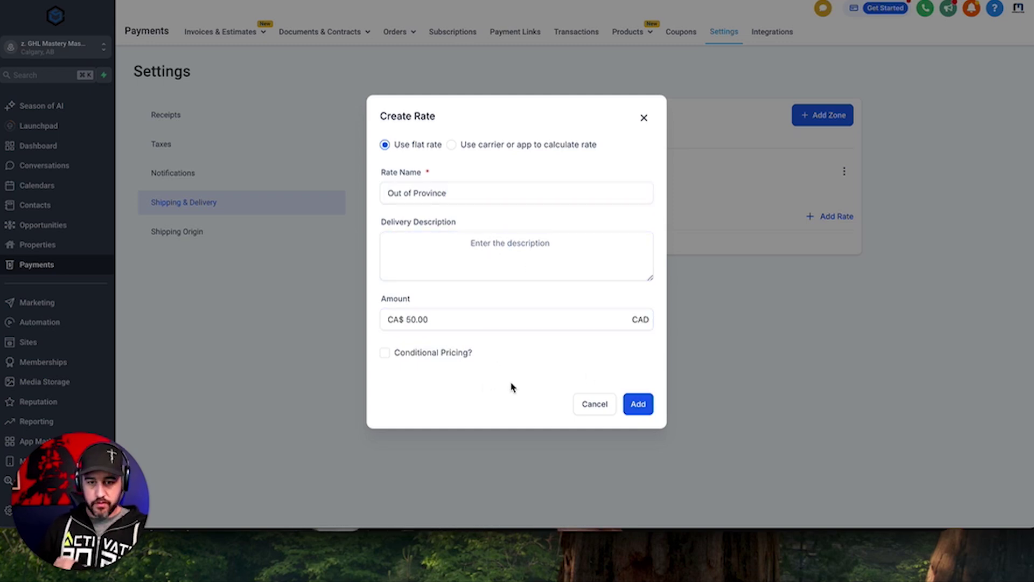
{"action": "left_click", "coordinate": [412, 356]}
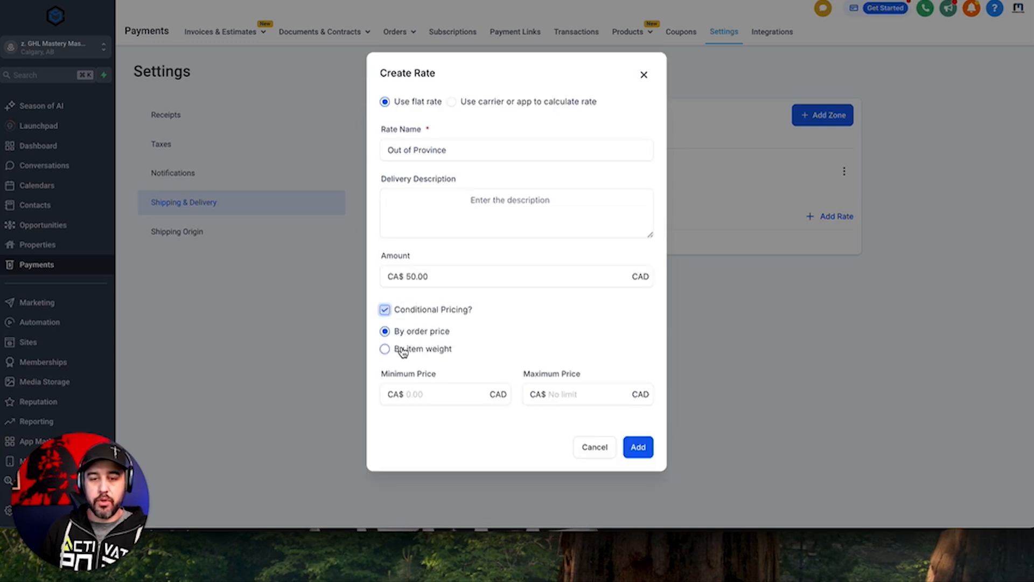
{"action": "left_click", "coordinate": [441, 394]}
{"action": "type", "text": "20"}
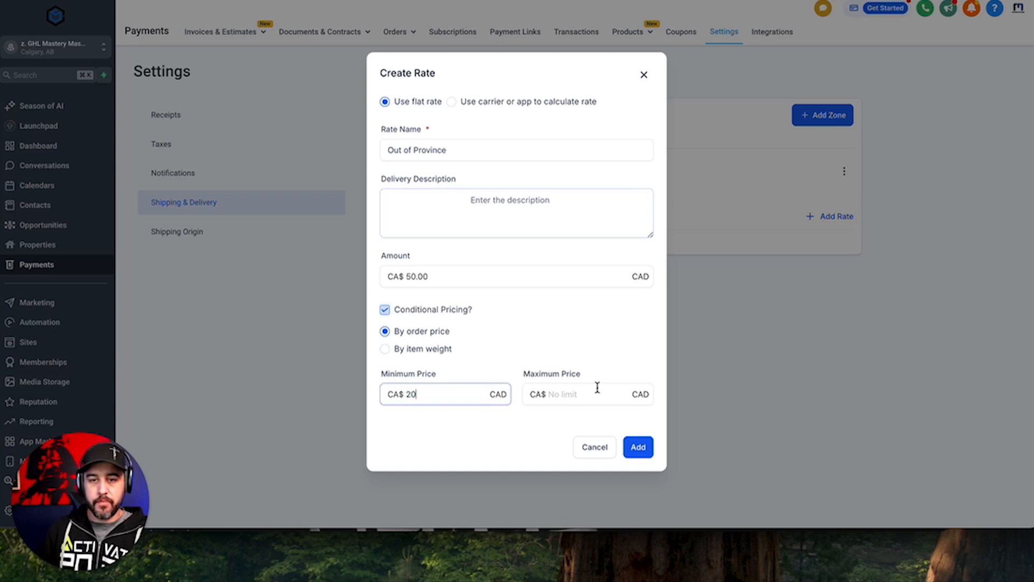
{"action": "left_click", "coordinate": [566, 396]}
{"action": "type", "text": "50"}
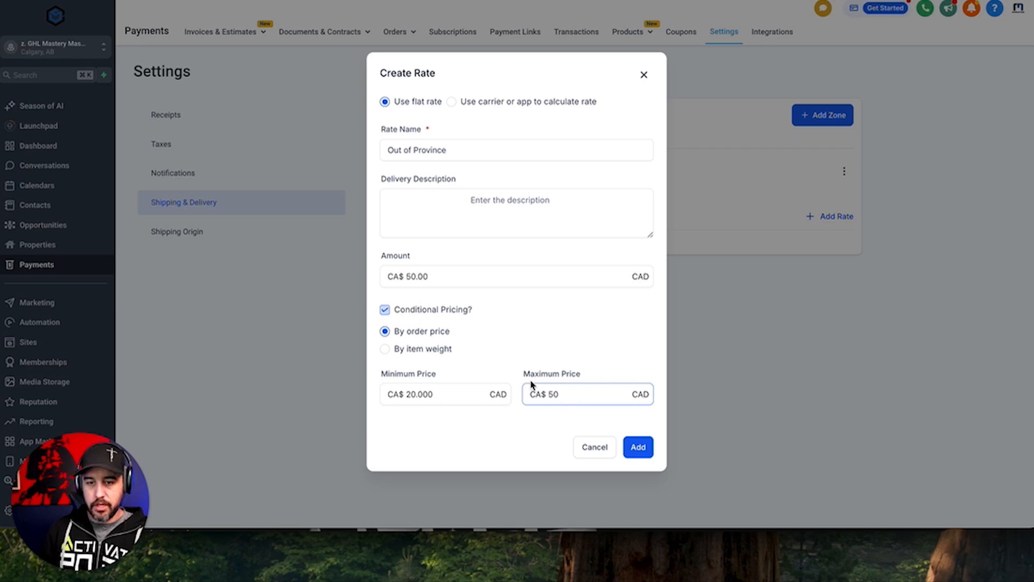
{"action": "left_click", "coordinate": [485, 365]}
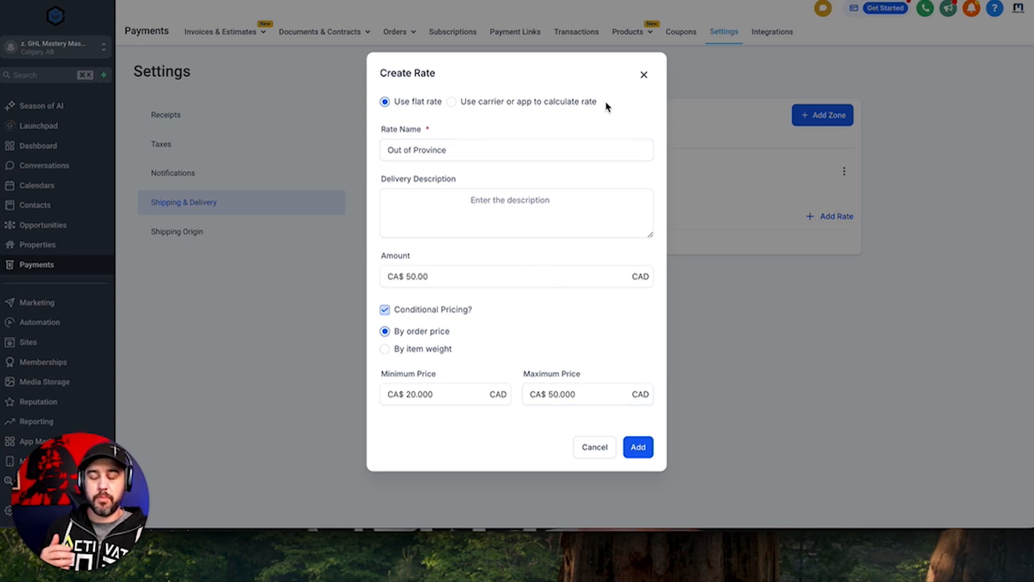
{"action": "left_click", "coordinate": [601, 446]}
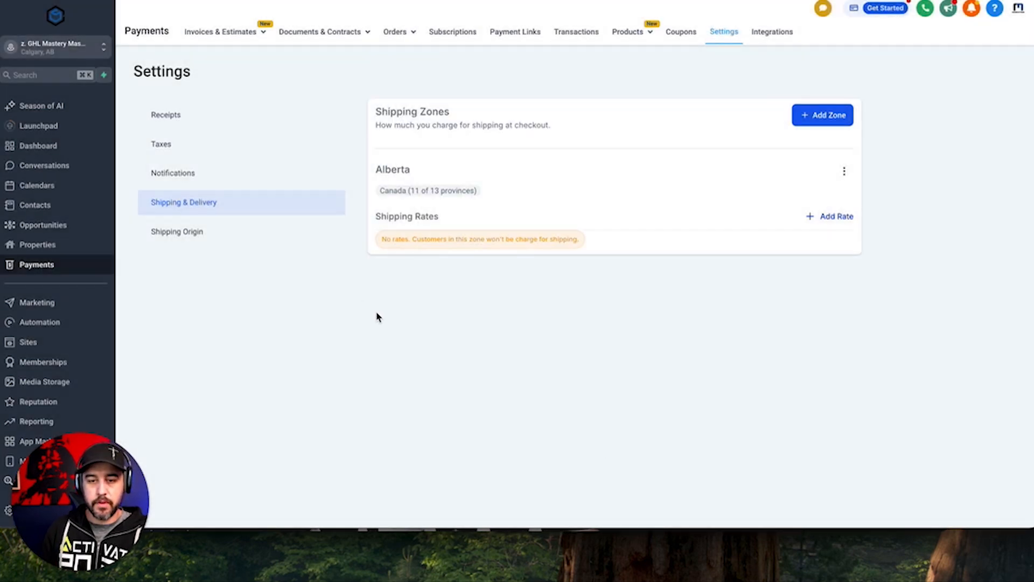
{"action": "left_click", "coordinate": [191, 231]}
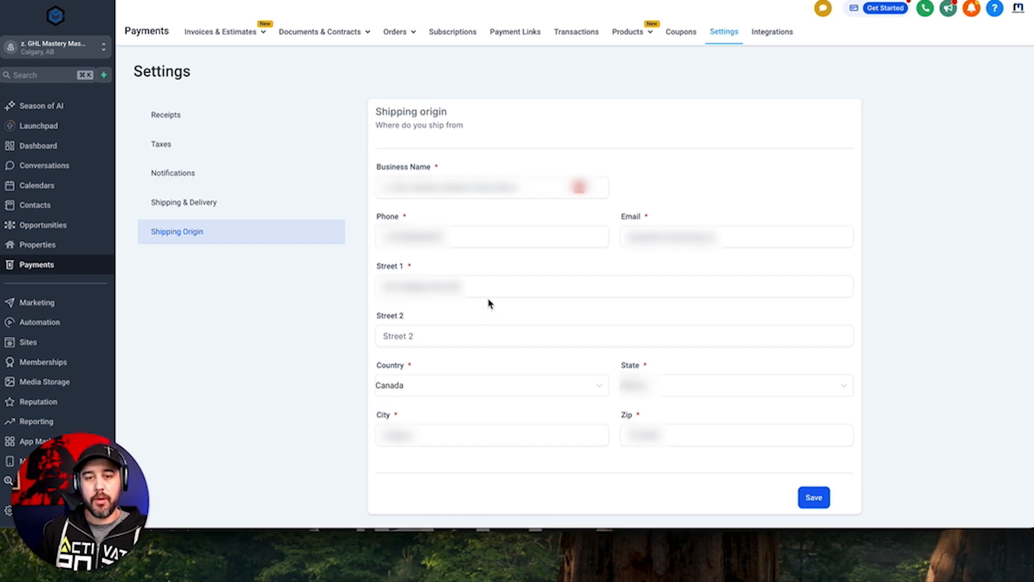
Review the shipping origin's Country selection and keep it set to Canada
{"action": "left_click", "coordinate": [562, 386]}
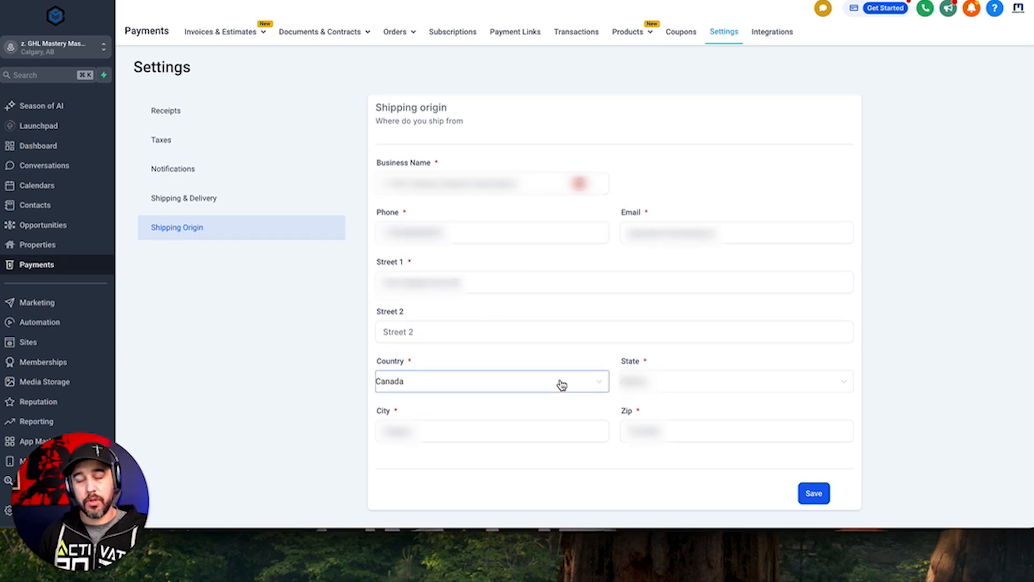
{"action": "left_click", "coordinate": [530, 200]}
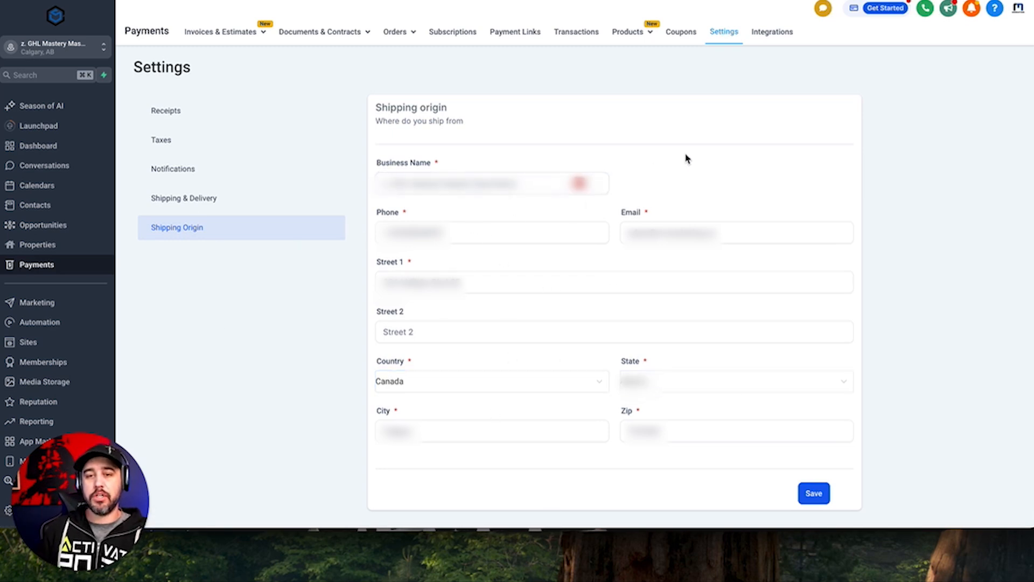
{"action": "scroll", "coordinate": [258, 178], "scroll_direction": "up", "scroll_amount": 1}
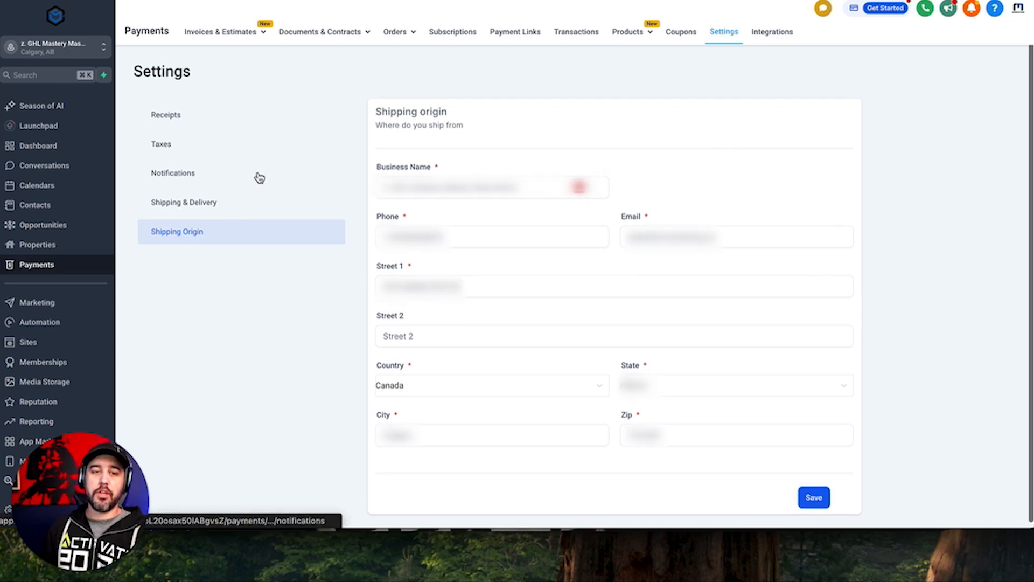